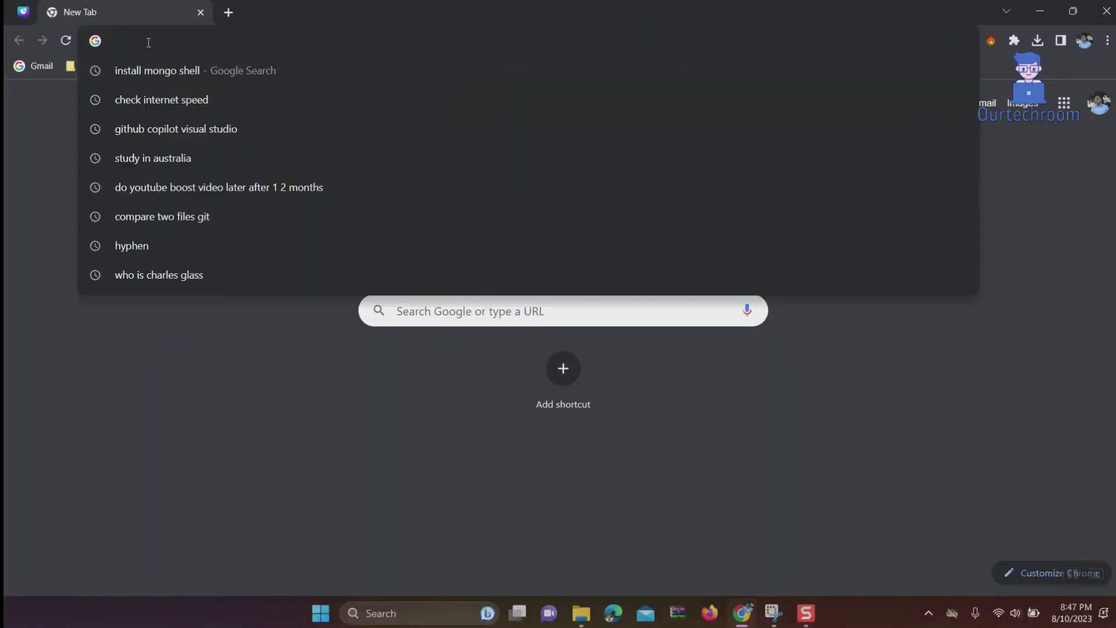
type("install ")
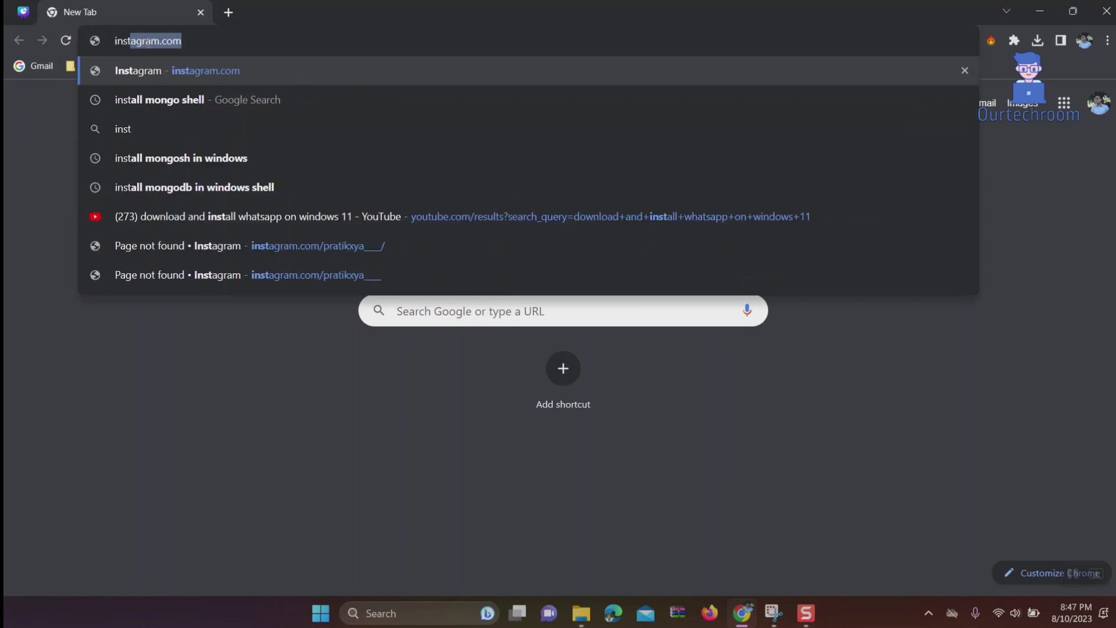
type("mongo shell")
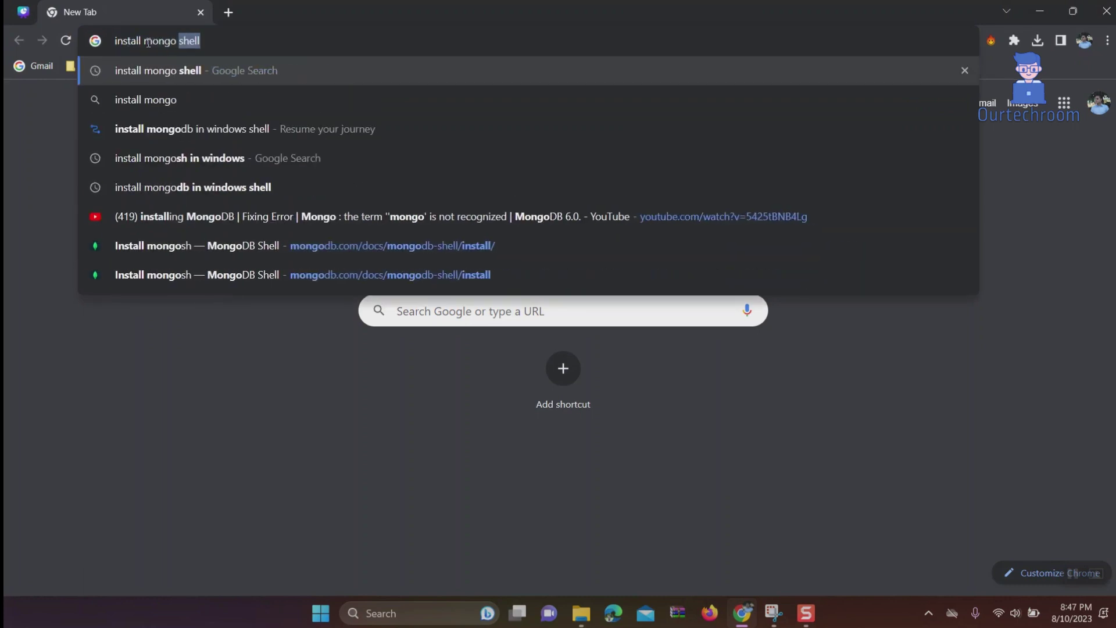
Step: Search Google for 'install mongo shell'
key("Return")
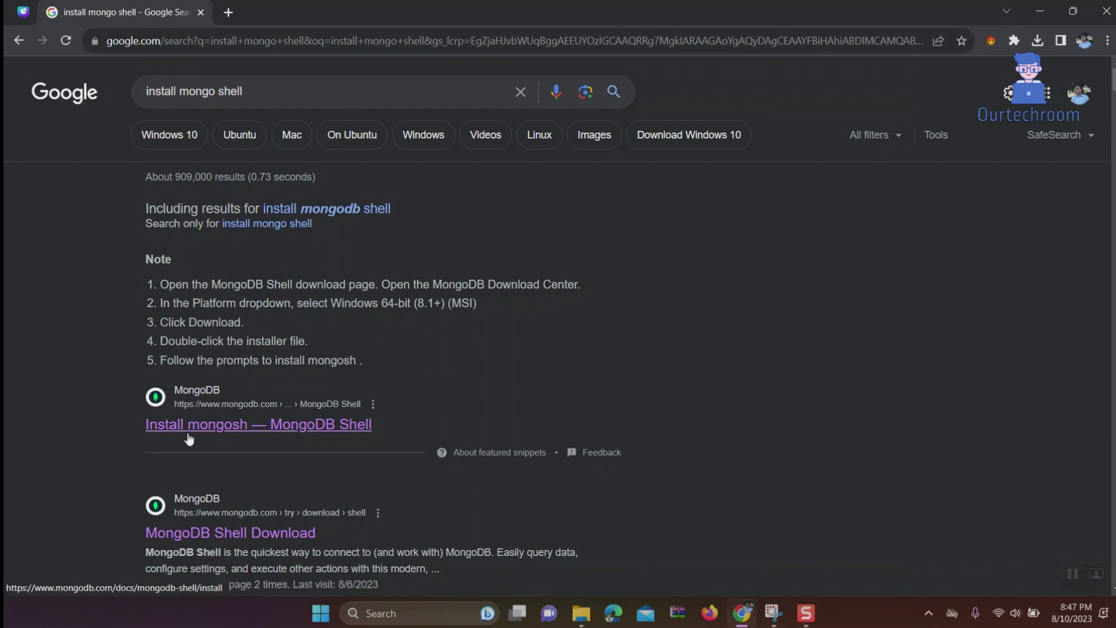
Step: Open the Install mongosh docs, then the mongosh overview and MongoDB Download Center
left_click(284, 428)
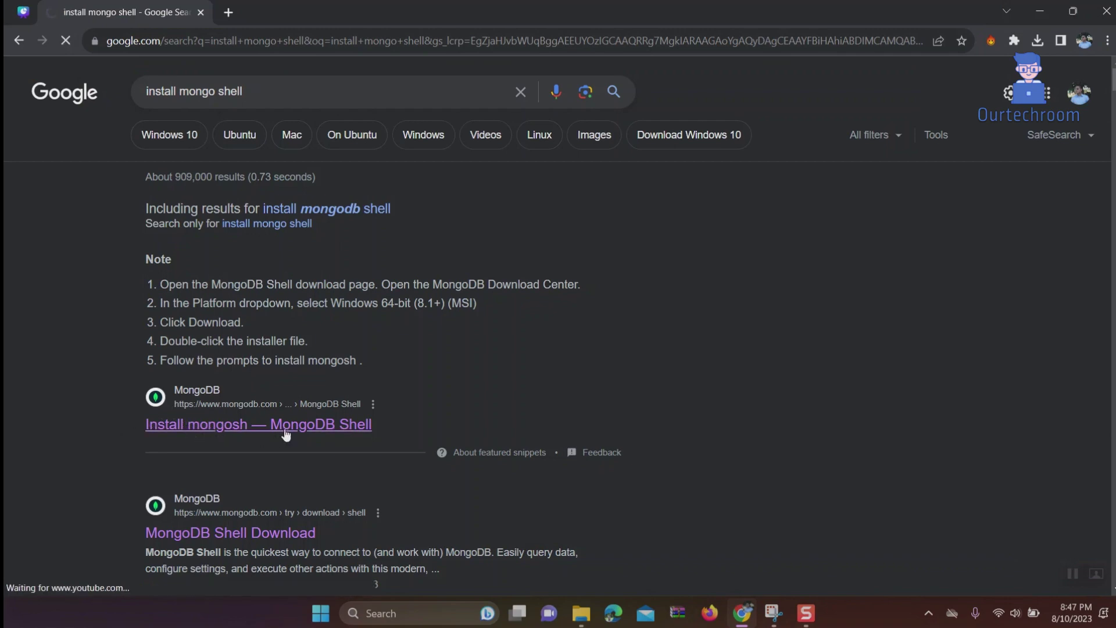
scroll(409, 371, "down", 5)
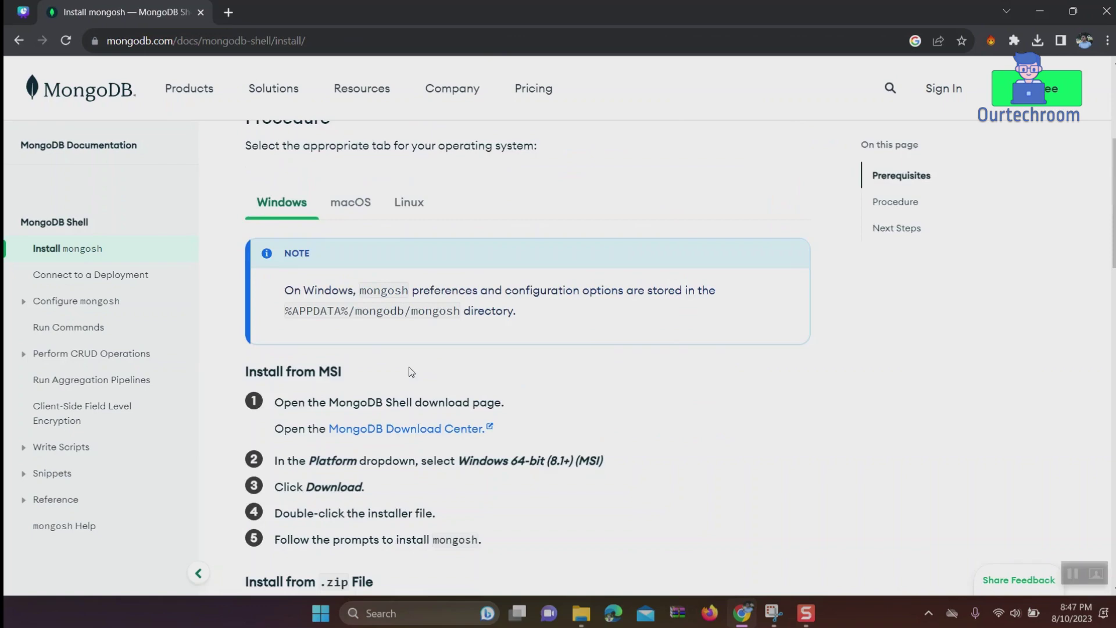
scroll(409, 367, "down", 5)
scroll(409, 367, "down", 5)
scroll(409, 367, "down", 5)
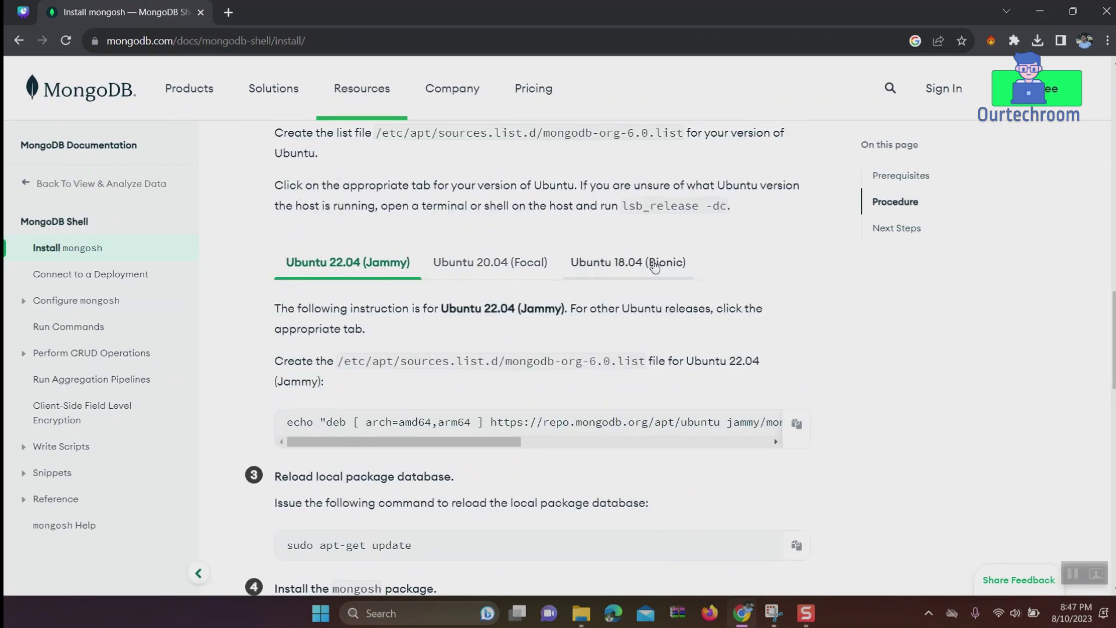
scroll(655, 266, "down", 5)
scroll(532, 393, "down", 5)
scroll(532, 411, "down", 3)
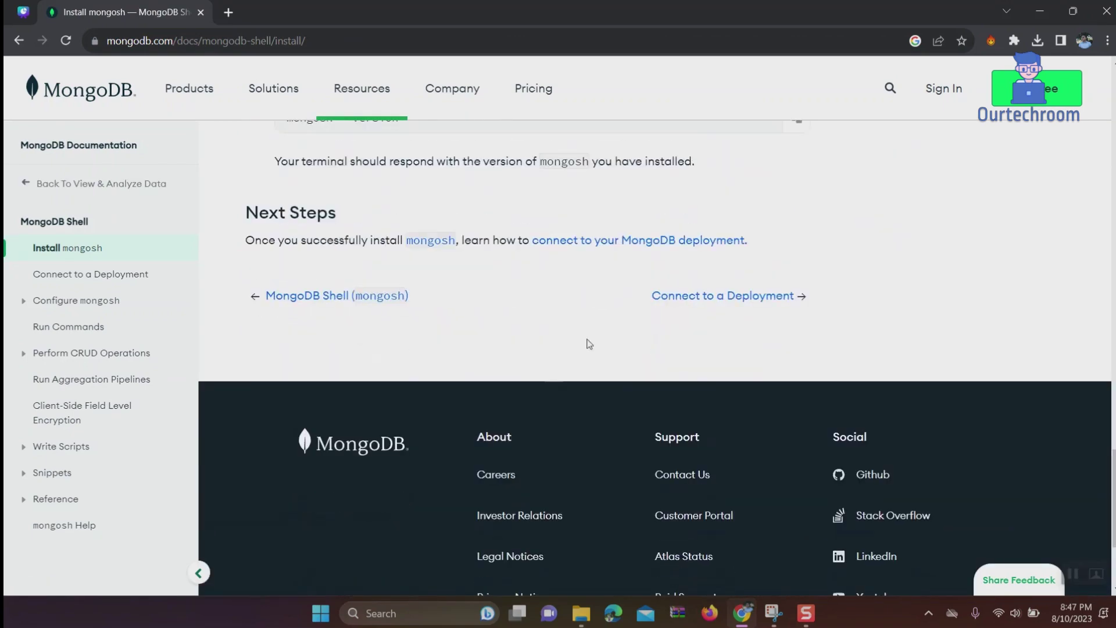
left_click(367, 295)
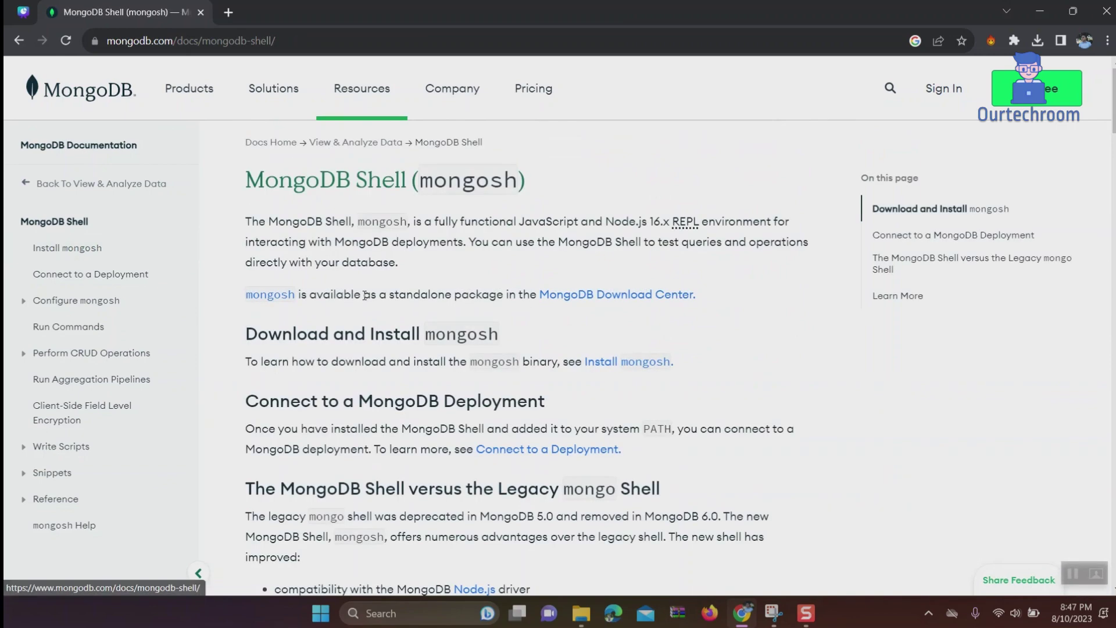
left_click(641, 362)
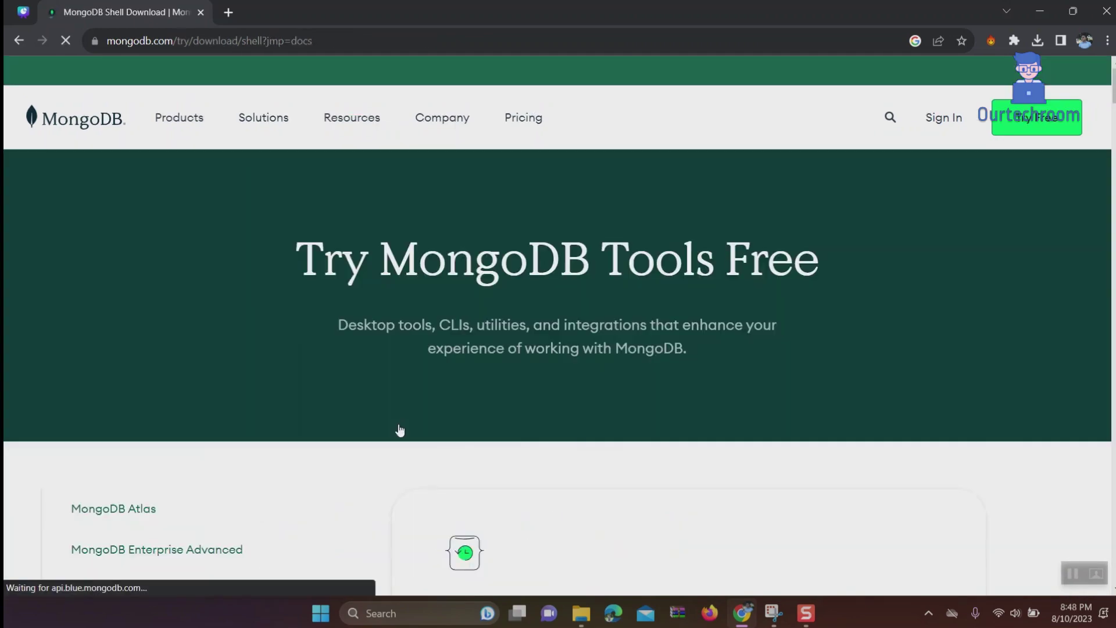
scroll(400, 430, "down", 5)
scroll(404, 422, "down", 5)
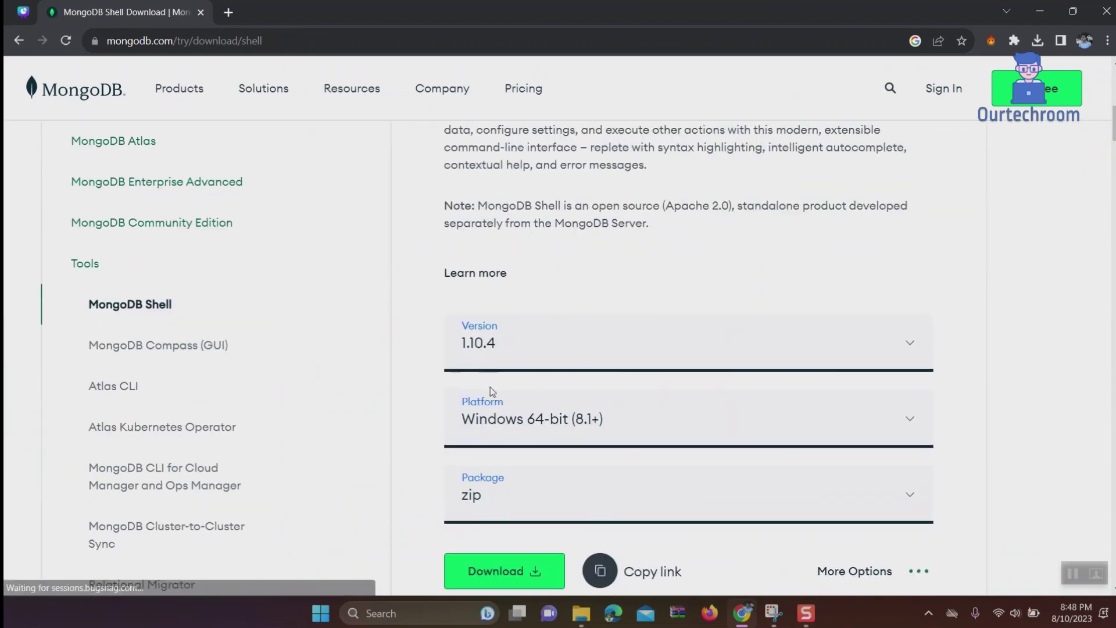
Step: Download the mongosh 1.10.4 Windows 64-bit zip and bring up Chrome's recent downloads list
left_click(504, 353)
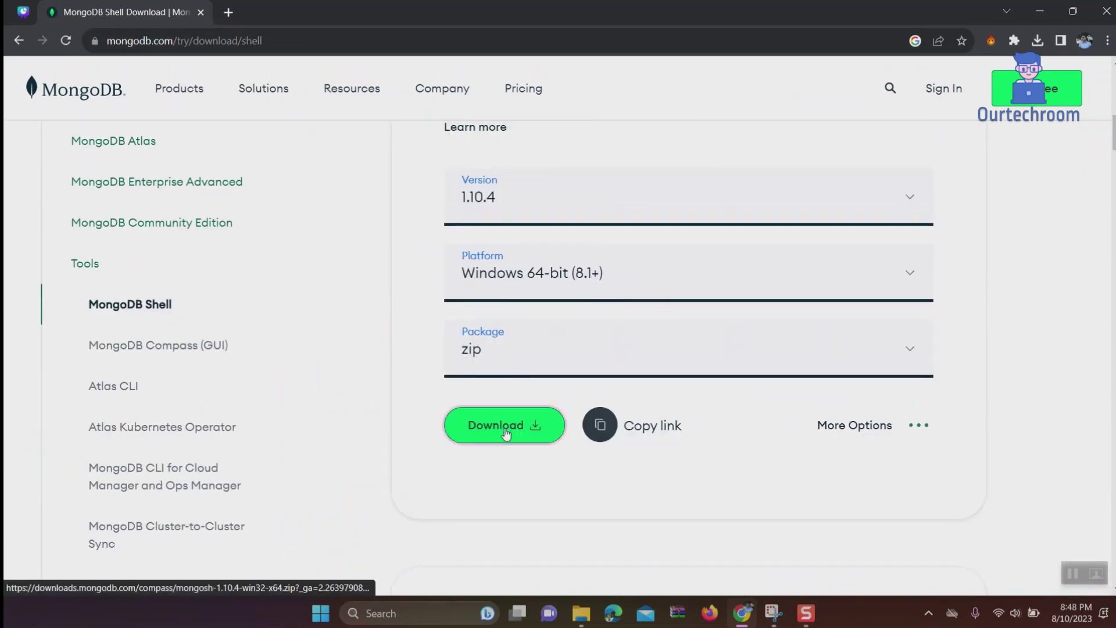
left_click(1038, 41)
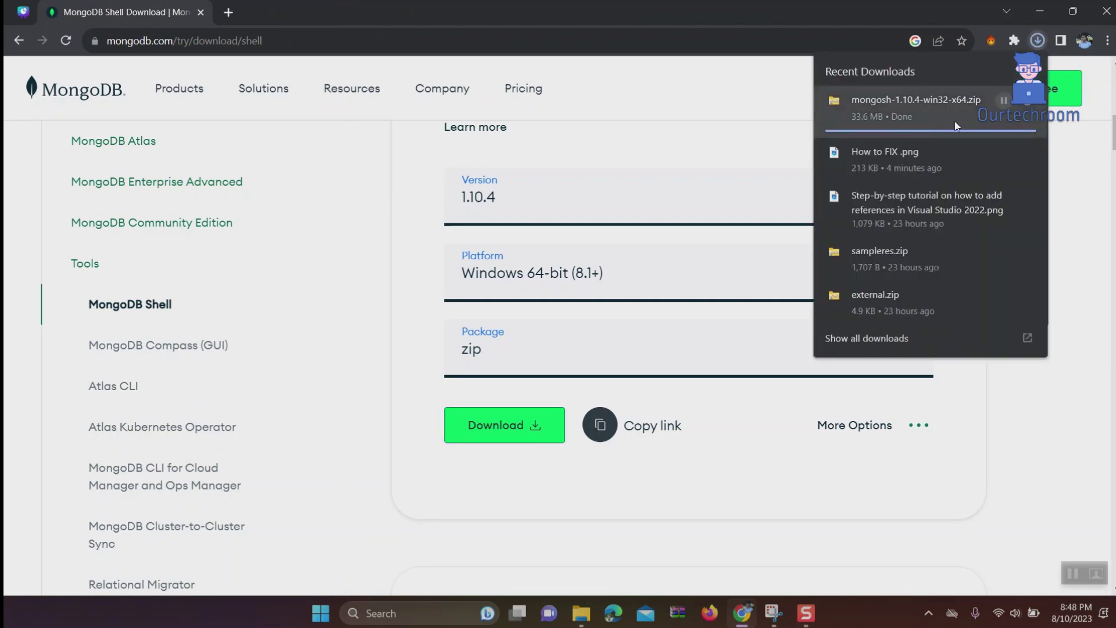
left_click(1037, 41)
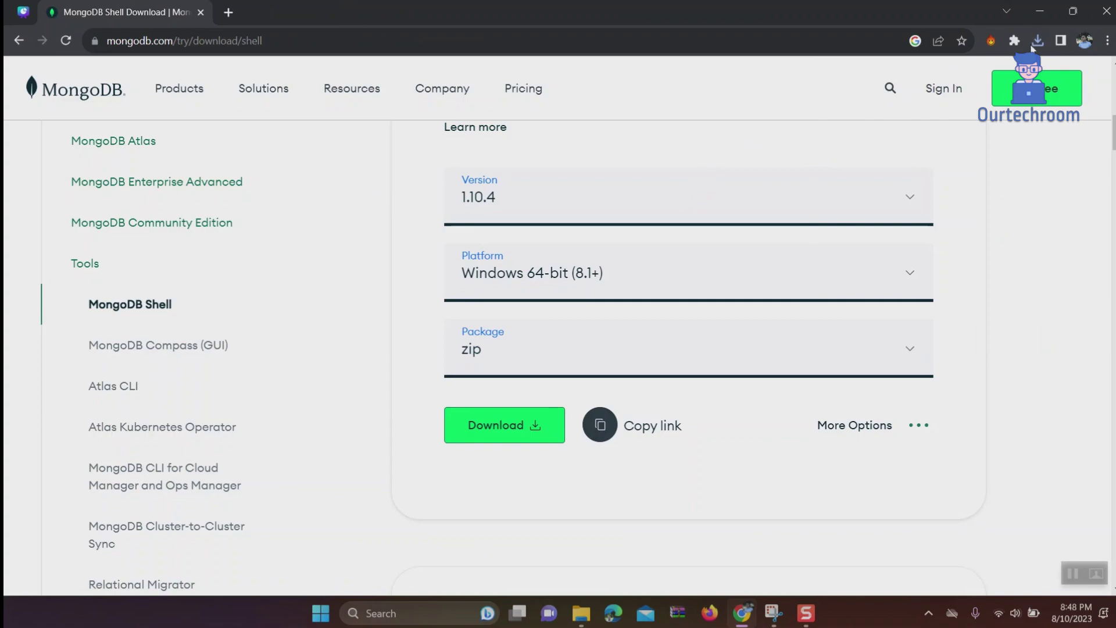
left_click(1038, 42)
Step: Extract mongosh-1.10.4-win32-x64.zip into a same-named Downloads folder and select that folder
left_click(1020, 95)
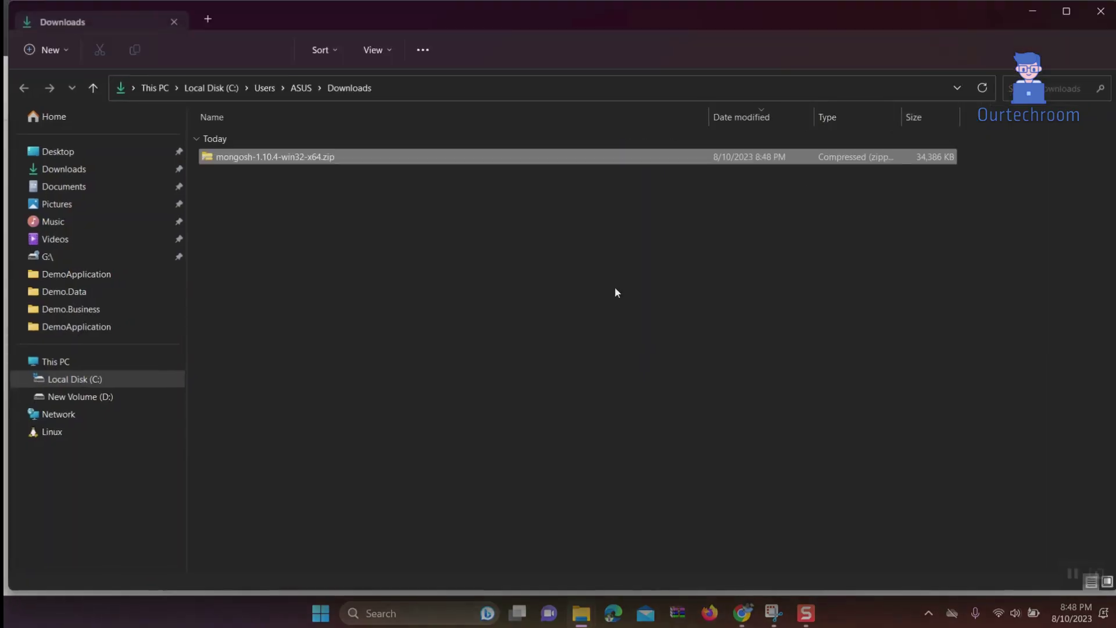
right_click(289, 155)
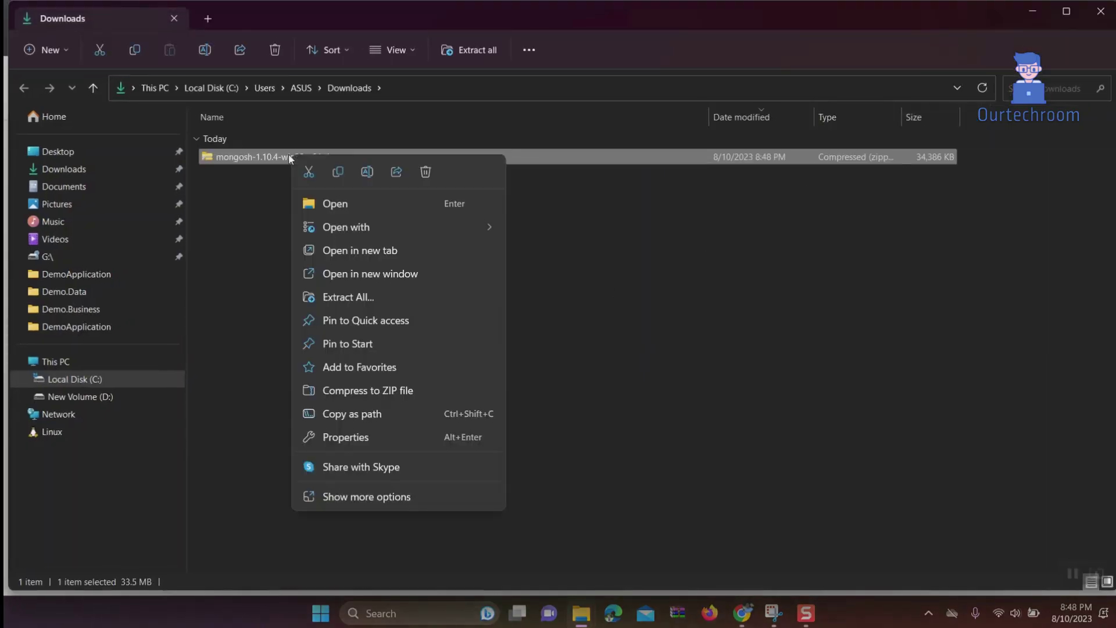
left_click(343, 296)
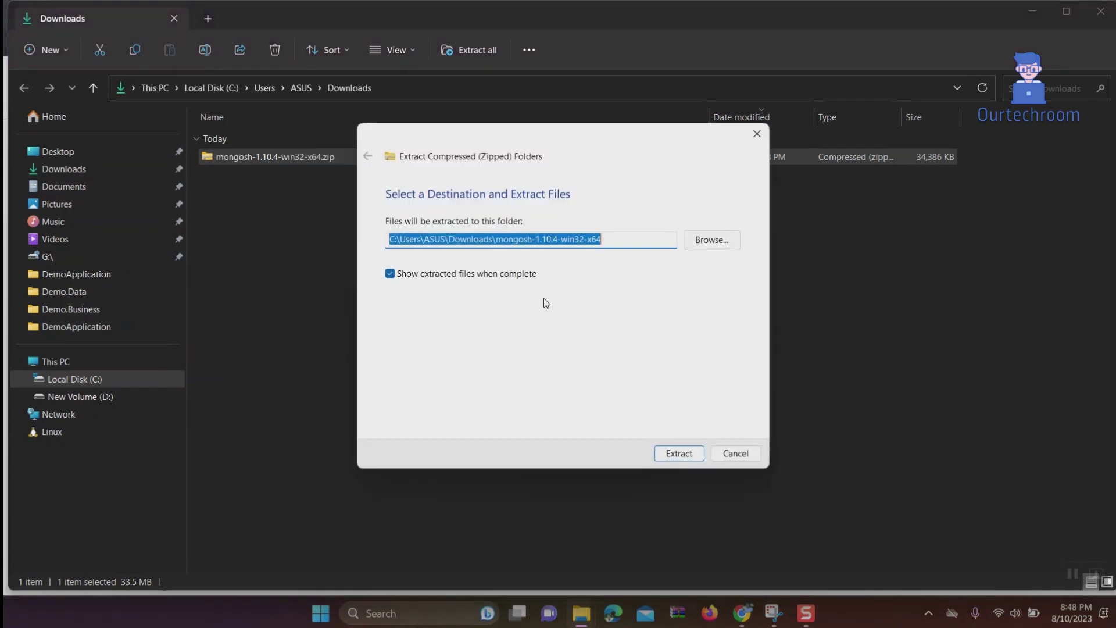
left_click(679, 453)
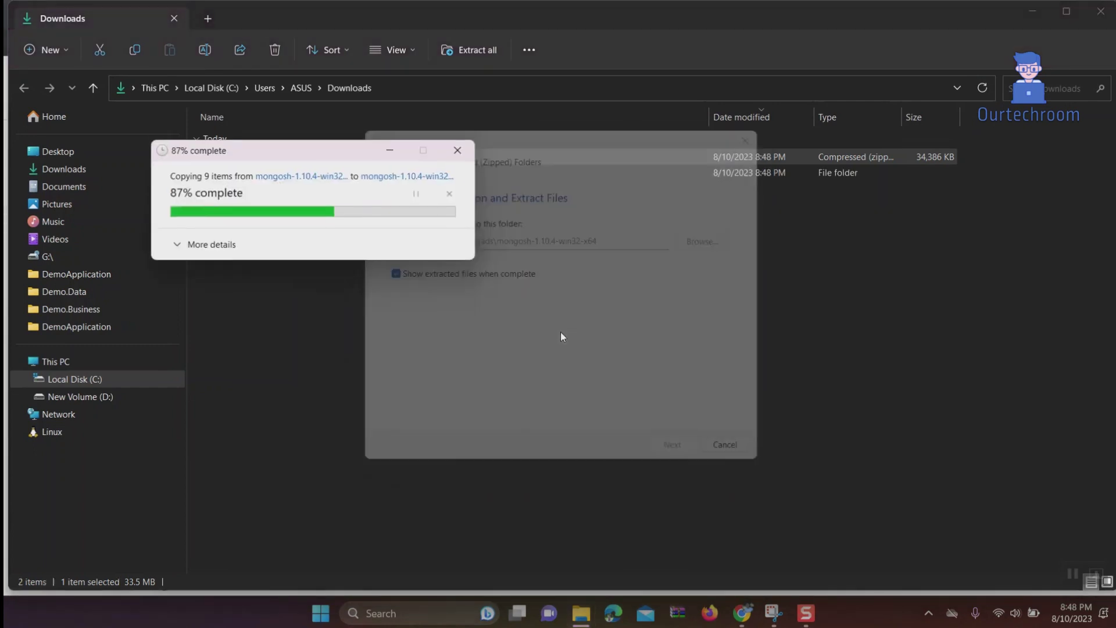
left_click(293, 159)
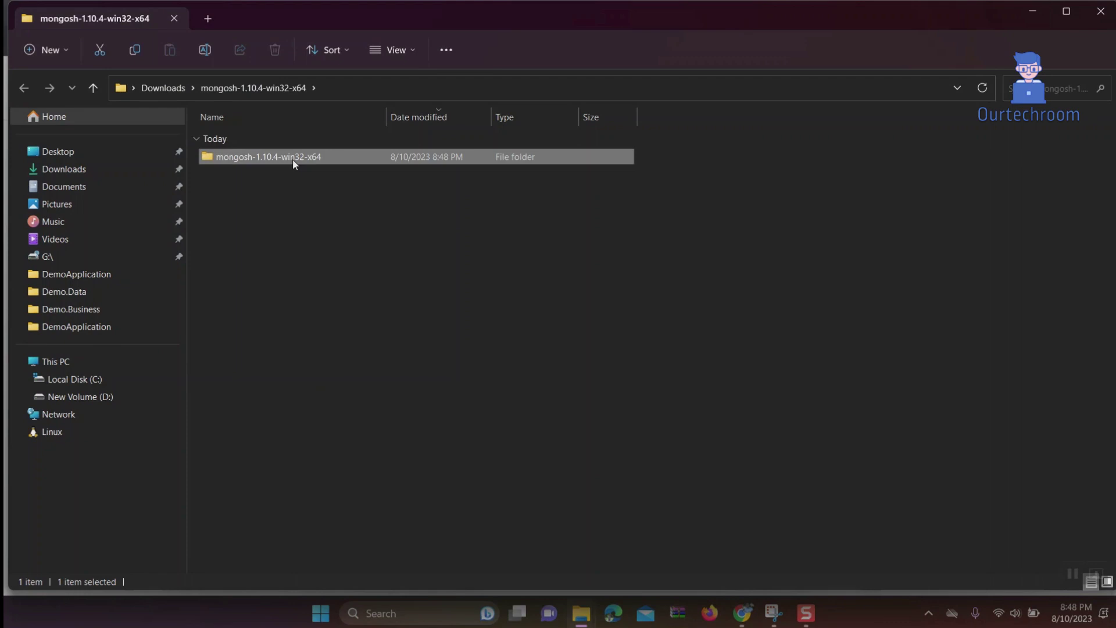
Step: Copy mongosh.exe and mongosh_crypt_v1.dll from the extracted mongosh bin folder
double_click(292, 158)
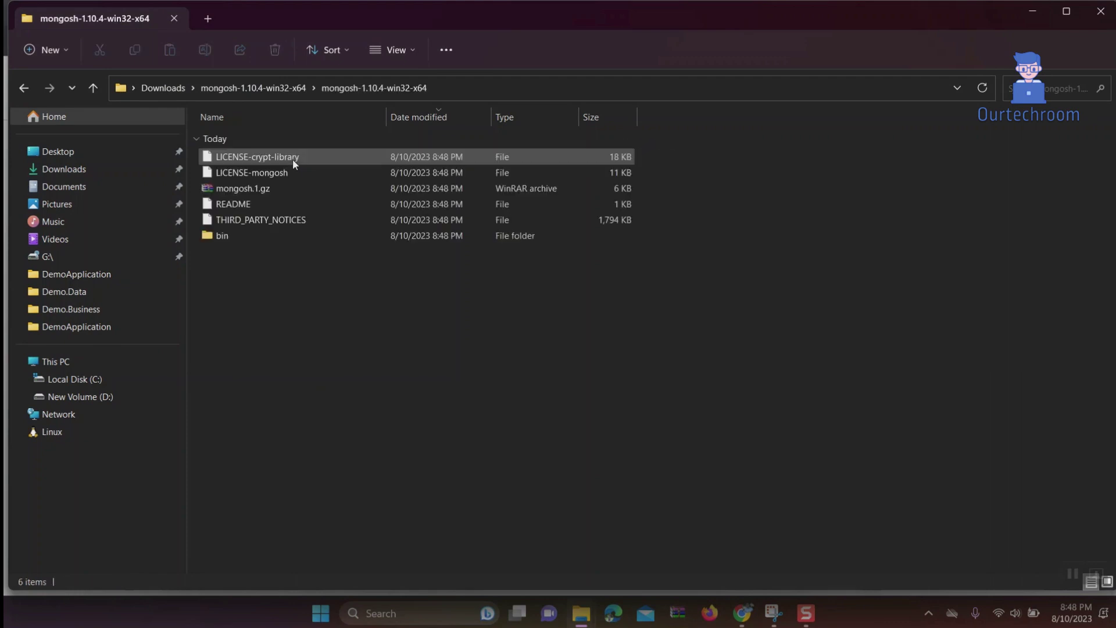
double_click(270, 227)
left_click_drag(253, 237, 256, 155)
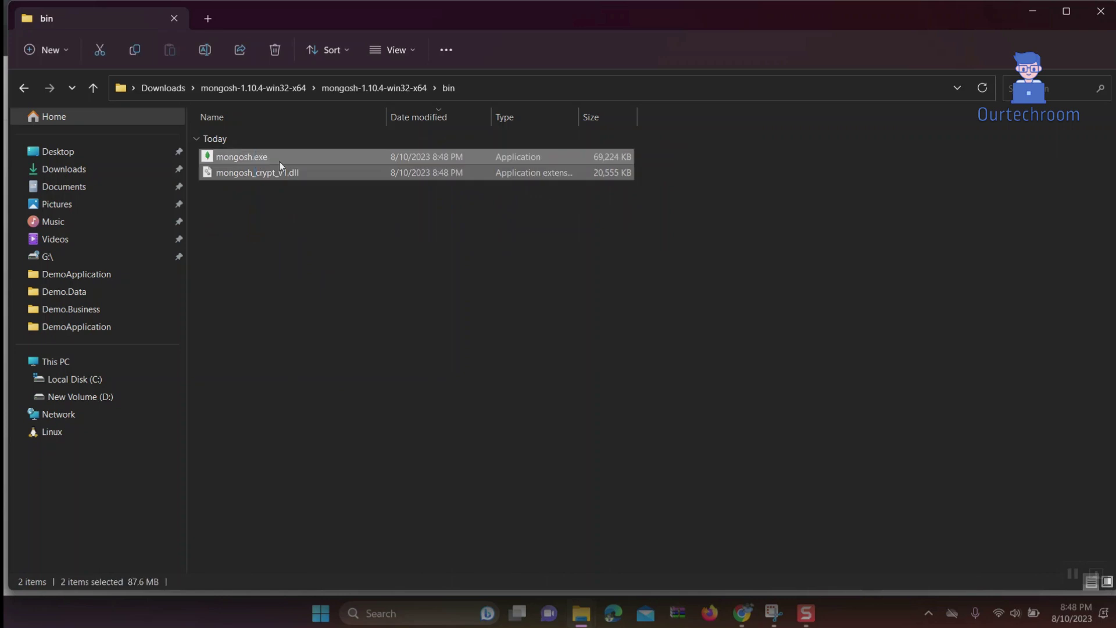
left_click_drag(288, 231, 287, 154)
key("ctrl+c")
Step: Navigate to C:\Program Files\MongoDB\Server\6.0\bin
left_click(75, 379)
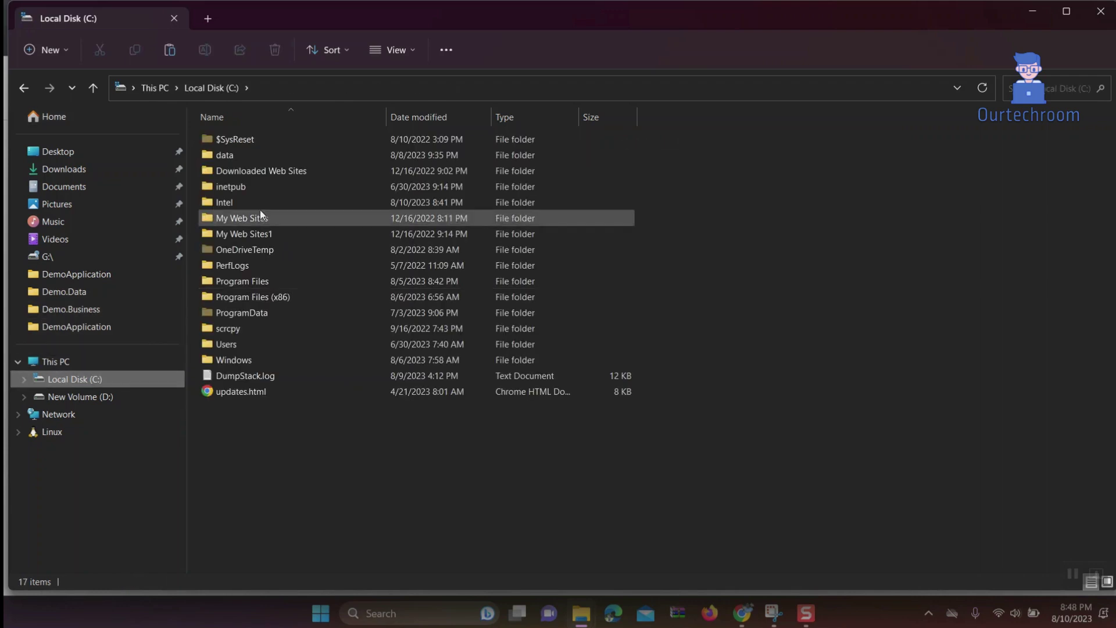
double_click(254, 281)
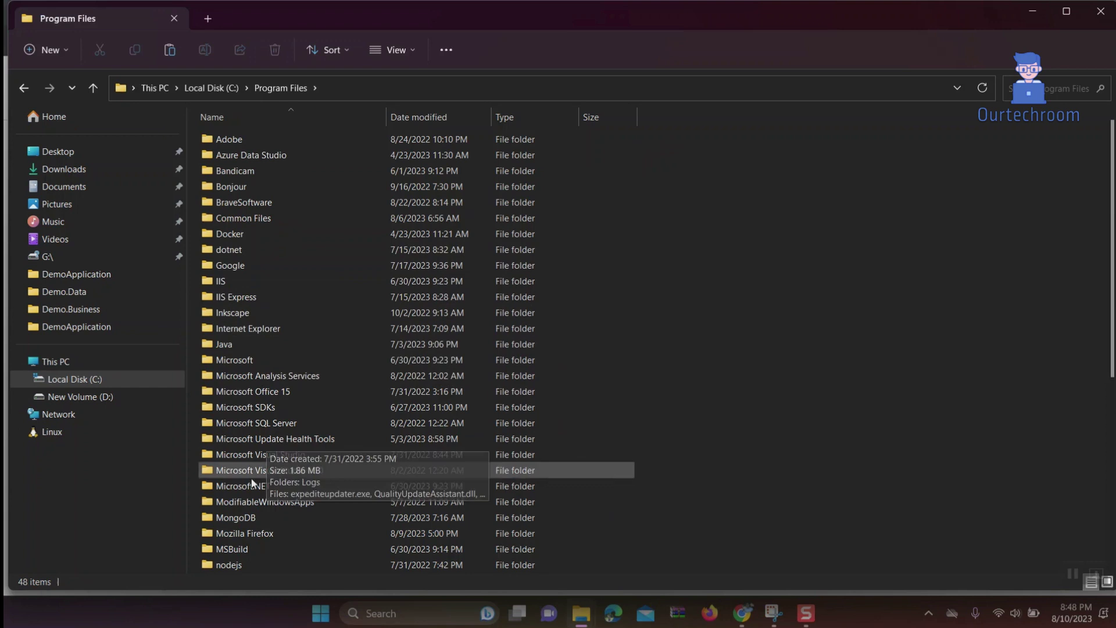
double_click(236, 517)
double_click(229, 139)
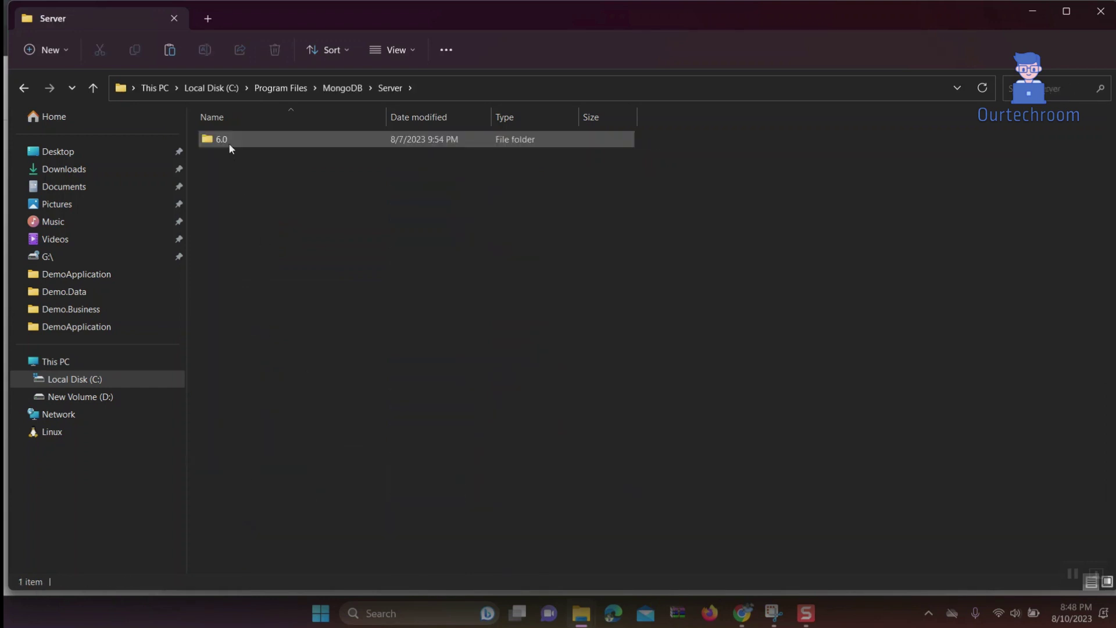
double_click(230, 148)
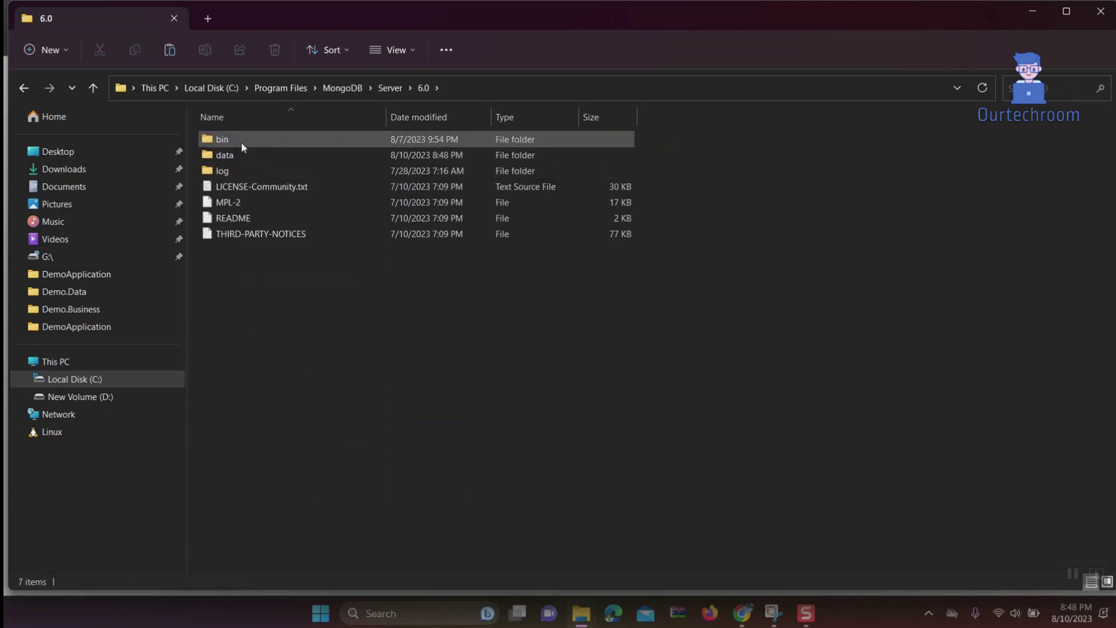
double_click(241, 142)
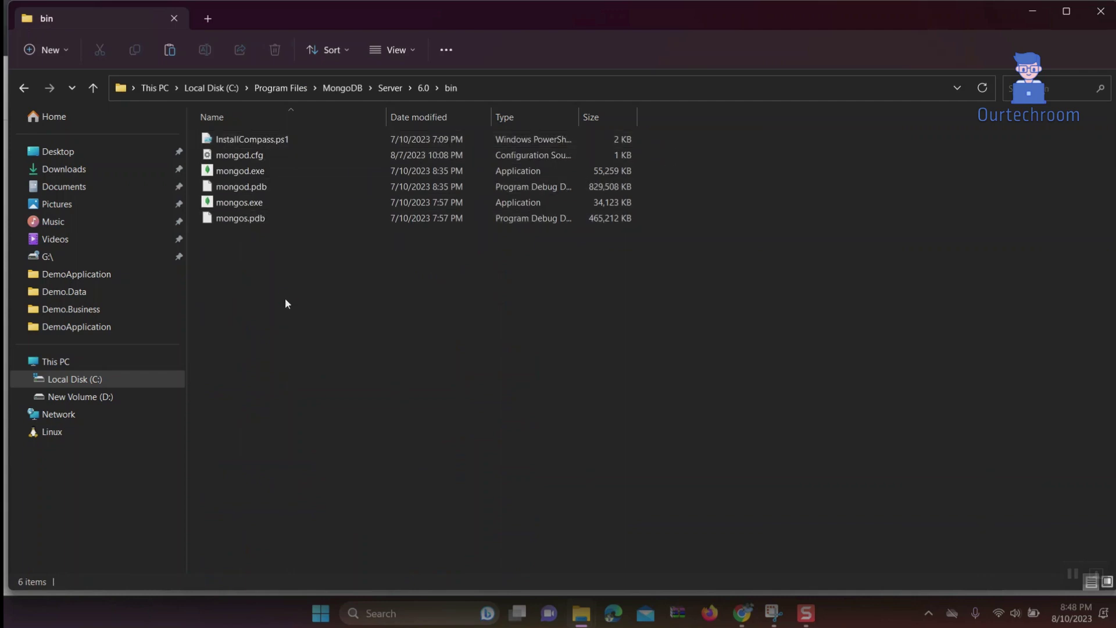
Step: Paste both mongosh files there with administrator permission, then select the folder path
key("ctrl+v")
left_click(522, 273)
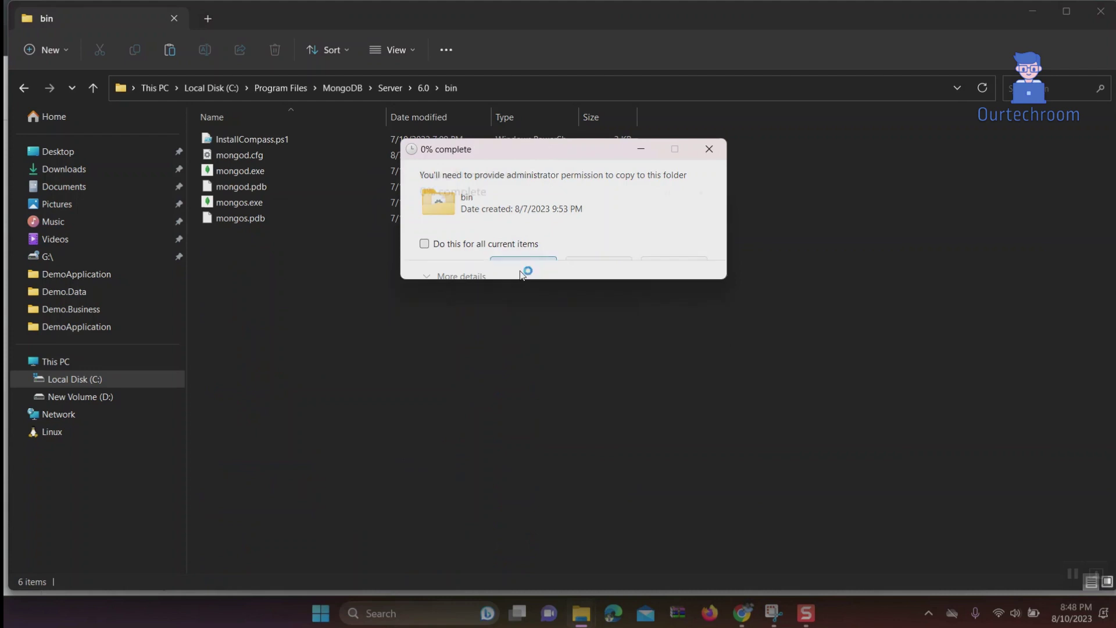
left_click(522, 274)
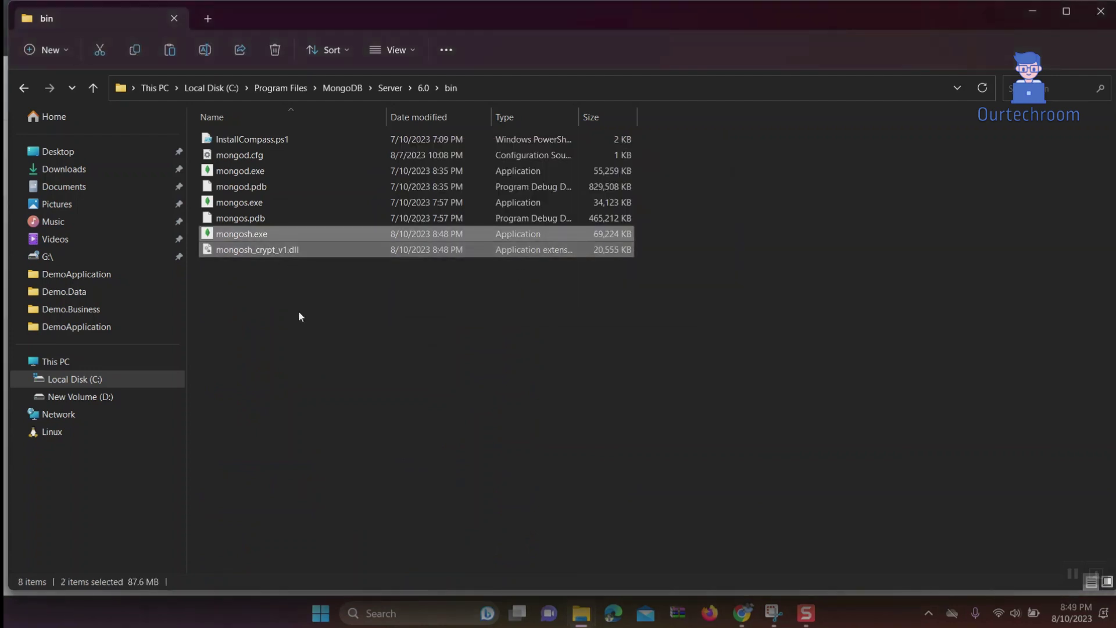
left_click(301, 320)
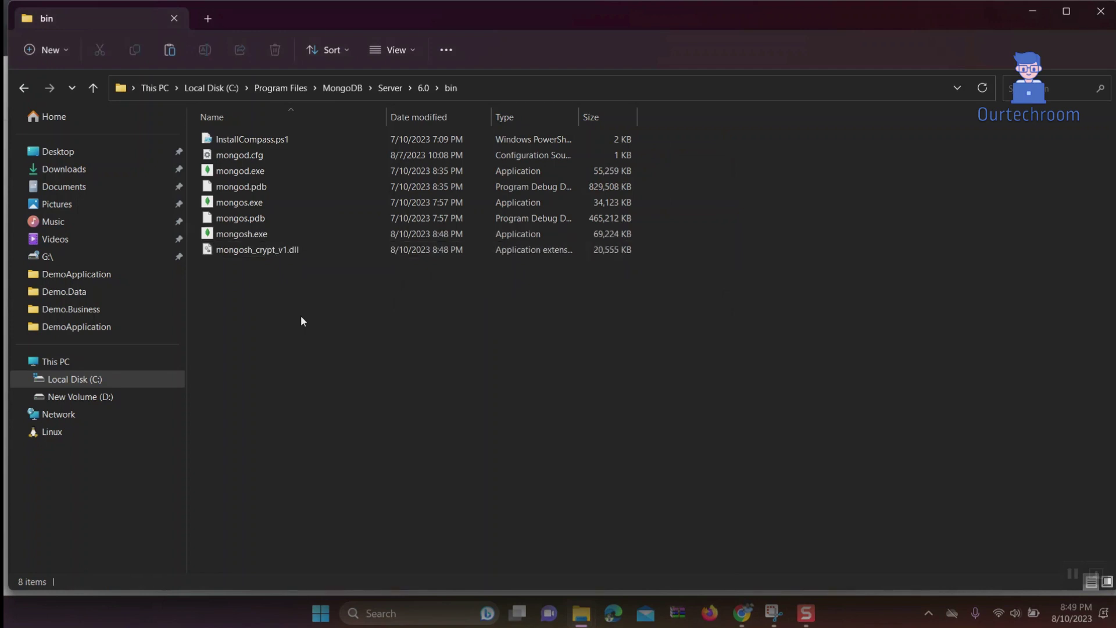
left_click(500, 87)
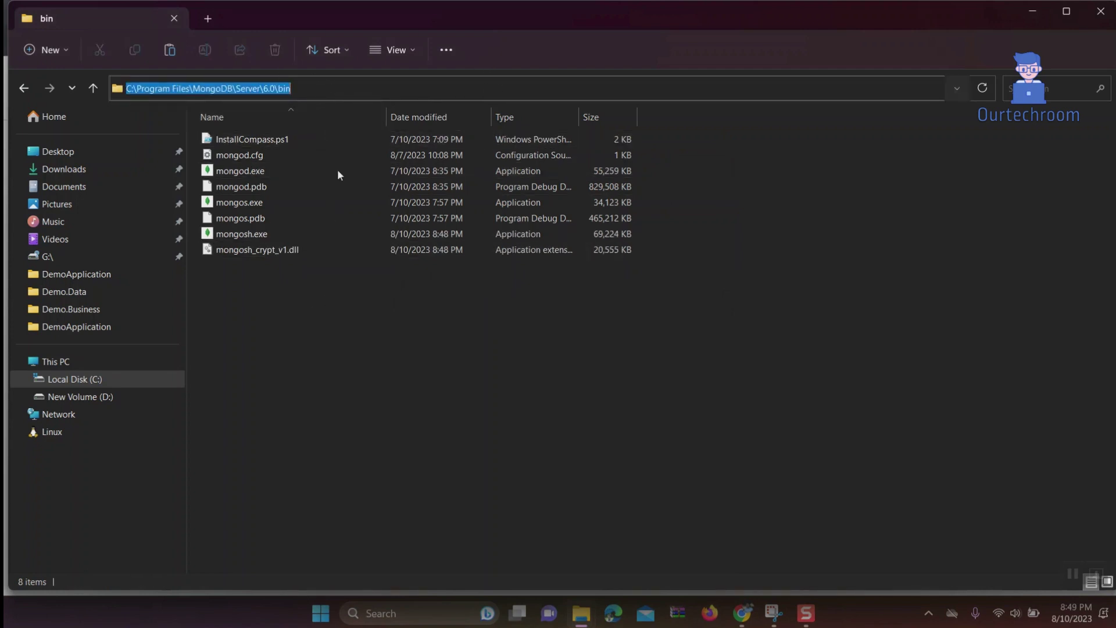
Step: Open Environment Variables via Windows search and edit the user Path variable
left_click(419, 613)
type("env")
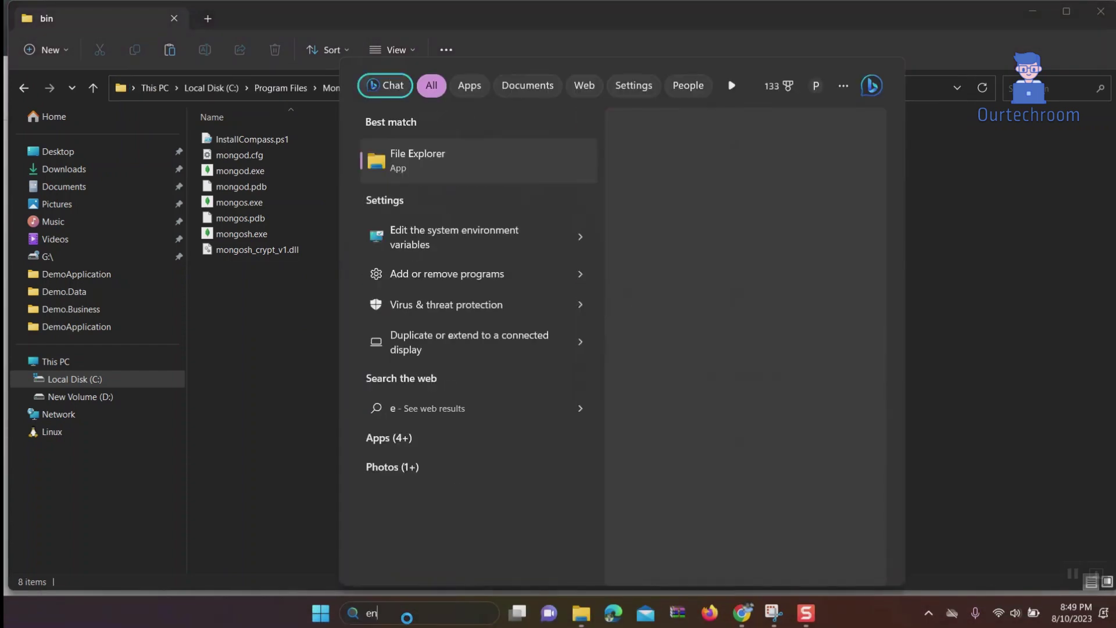
left_click(441, 168)
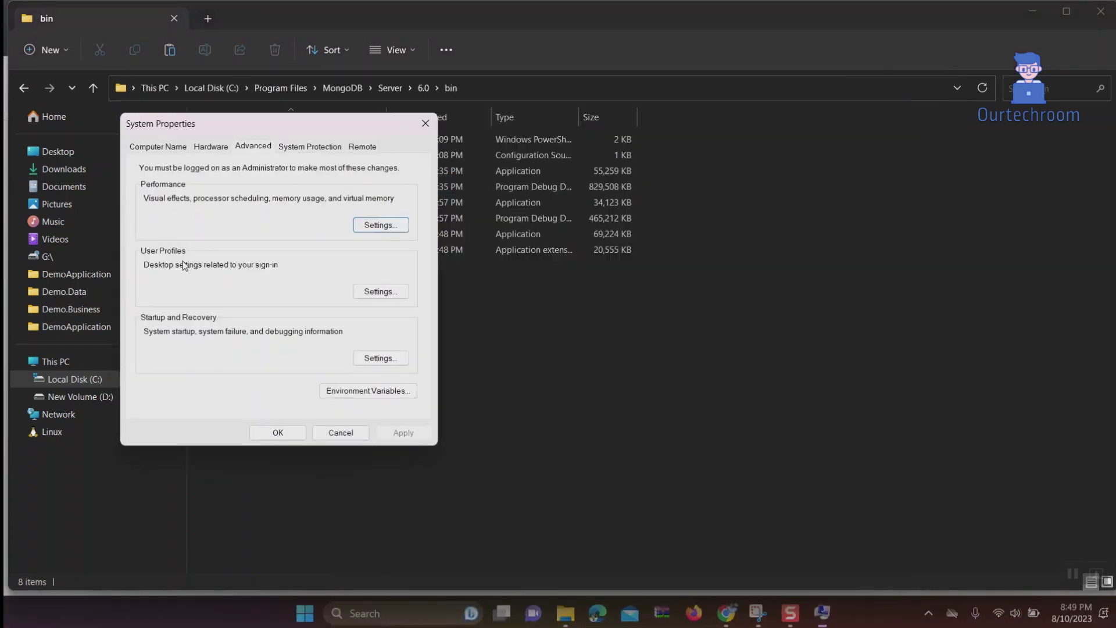
left_click(365, 391)
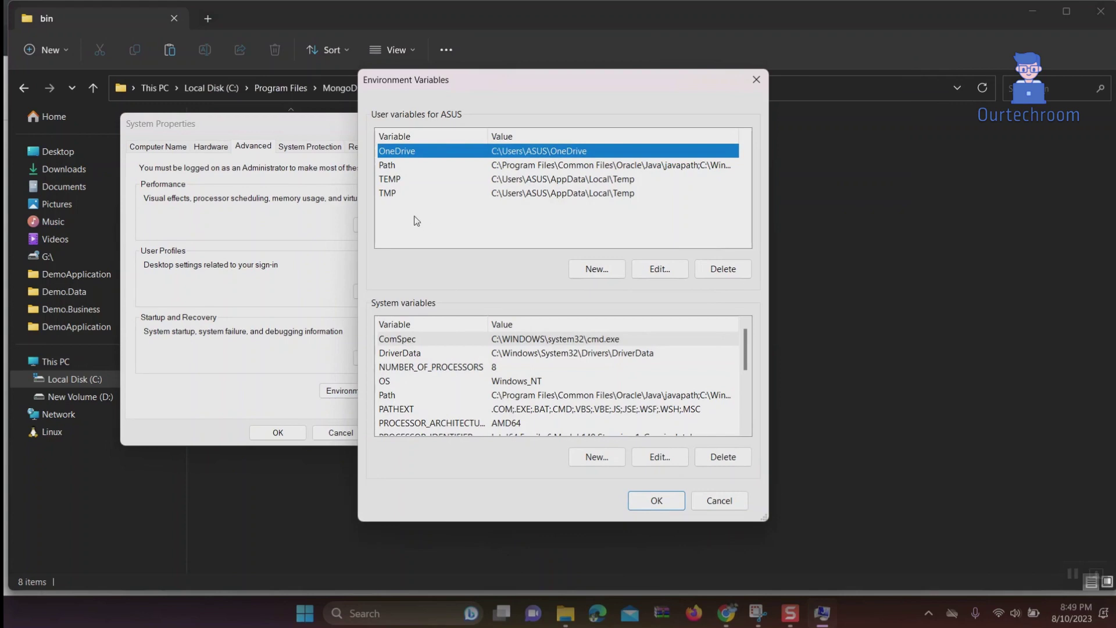
left_click(388, 165)
double_click(391, 163)
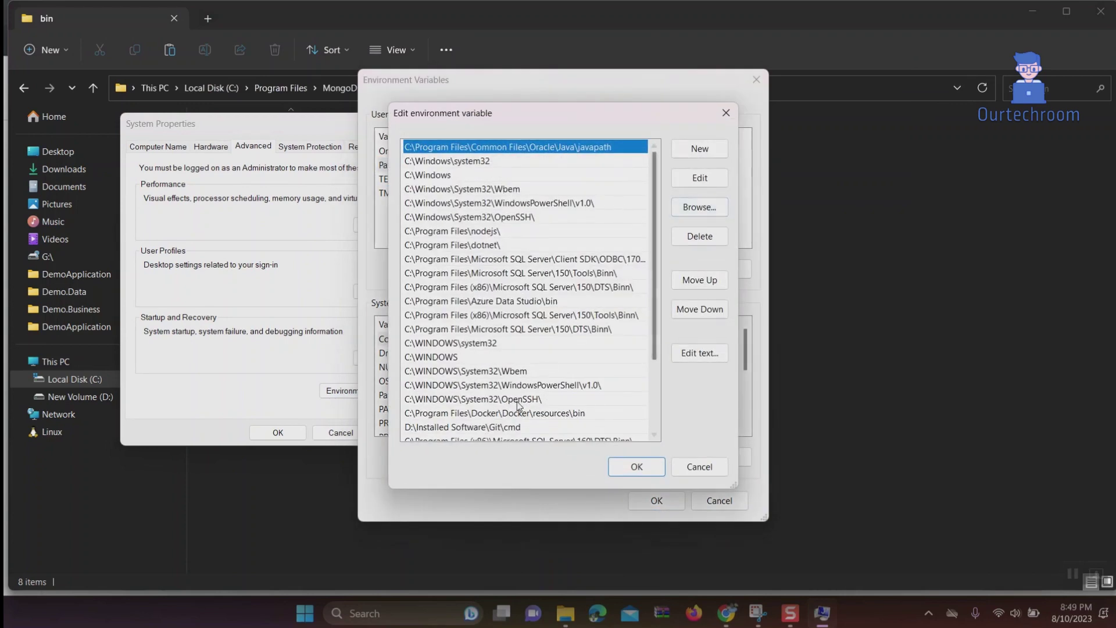
scroll(410, 362, "down", 5)
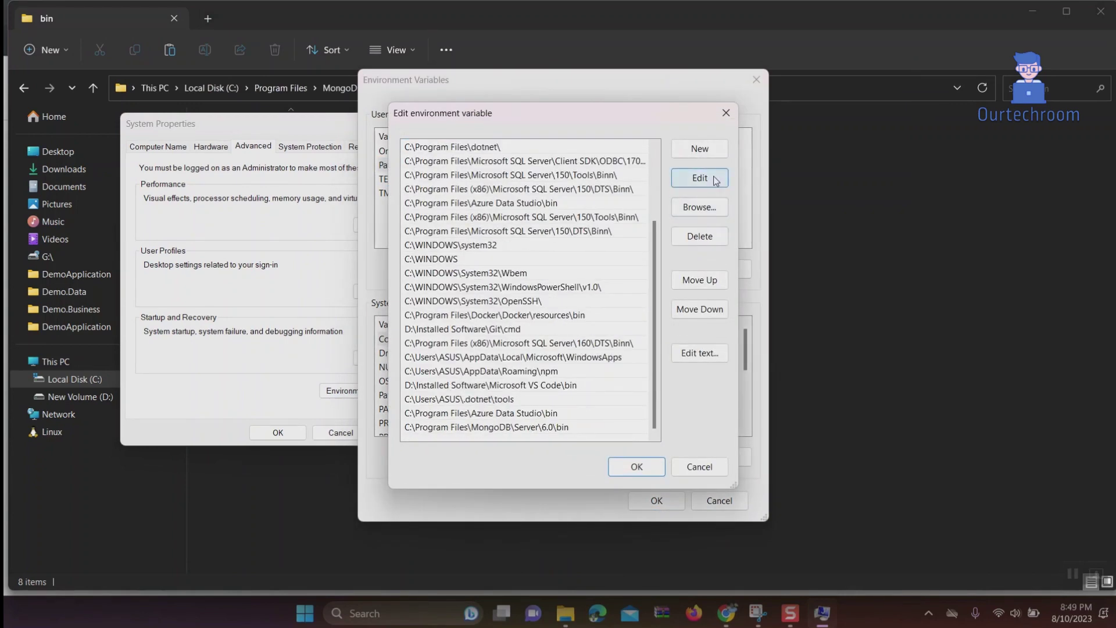
Step: Add C:\Program Files\MongoDB\Server\6.0\bin to Path and remove the duplicate entry
left_click(700, 148)
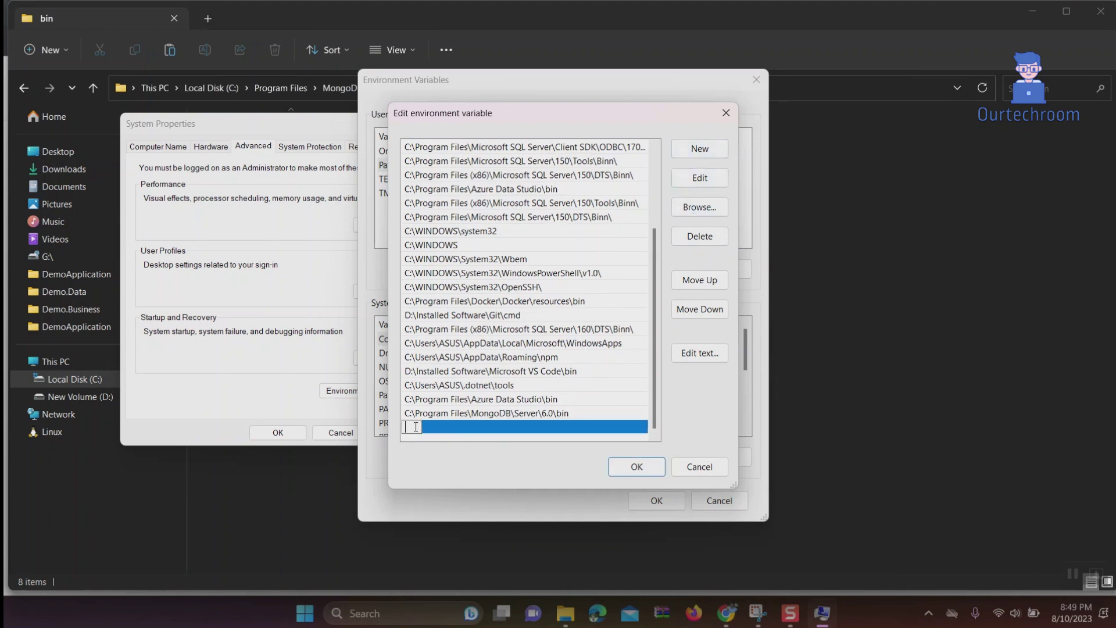
key("ctrl+v")
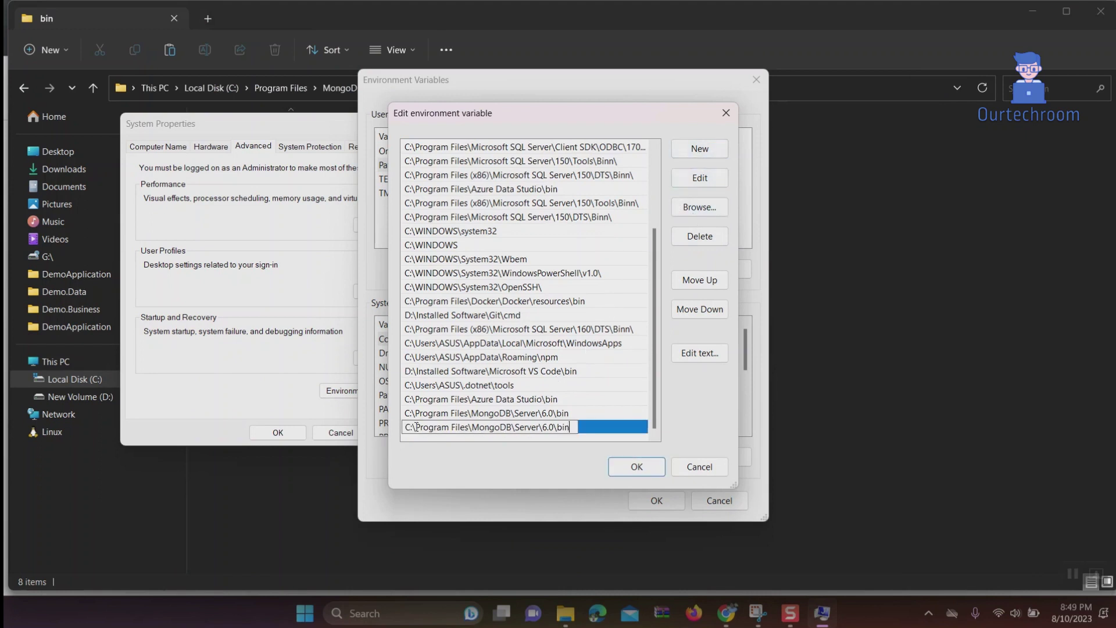
left_click(623, 413)
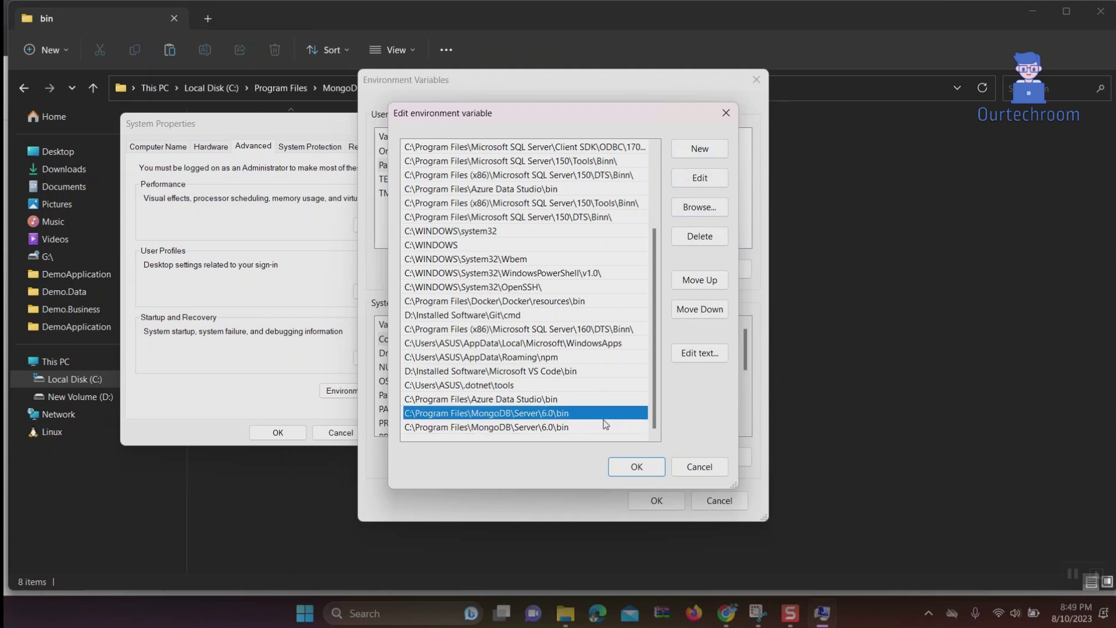
left_click(565, 430)
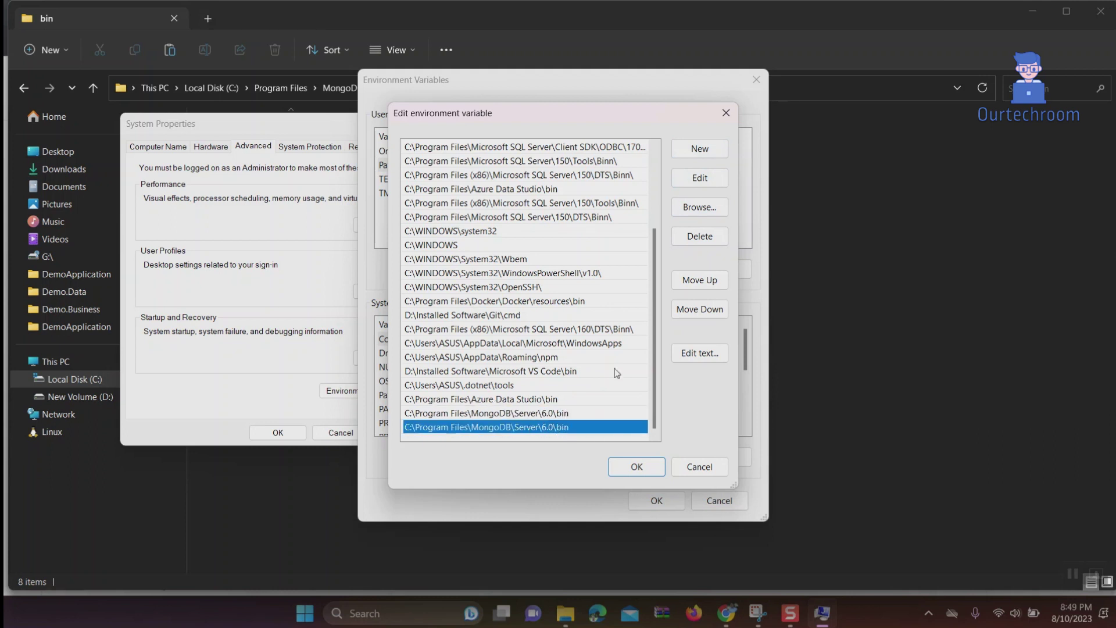
left_click(699, 236)
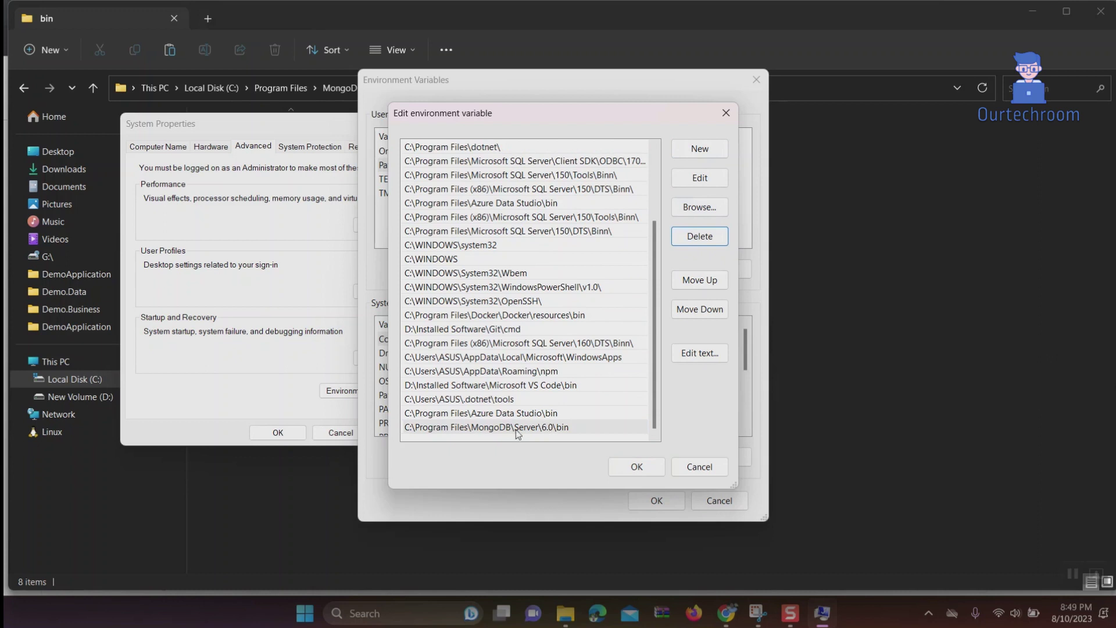
left_click(551, 427)
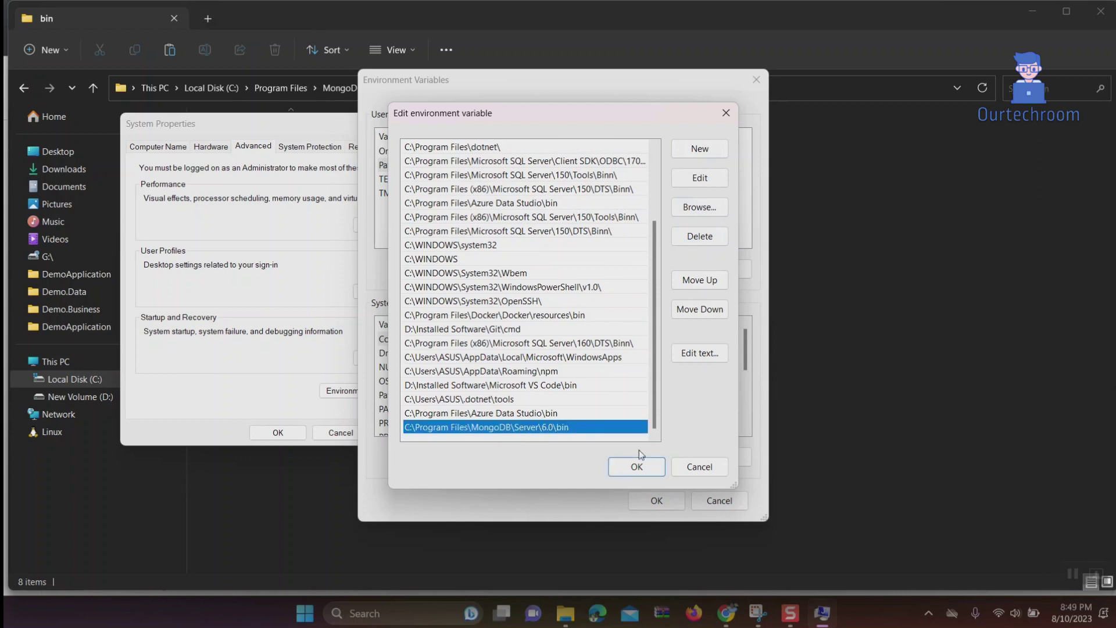
Step: Save the edited Path and the environment variable changes
left_click(636, 466)
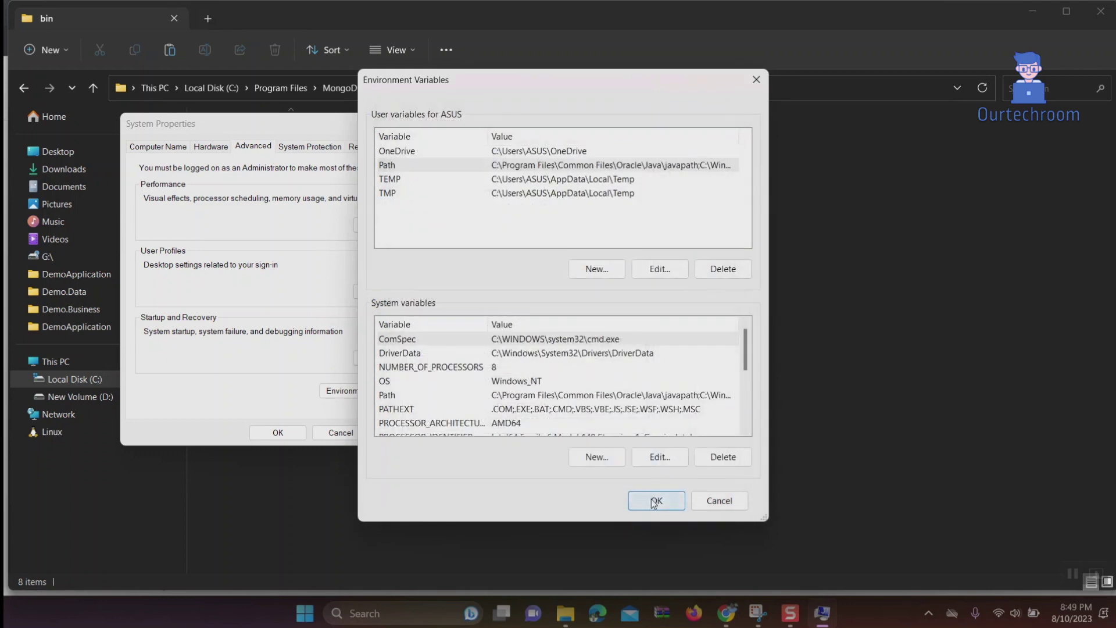
left_click(655, 499)
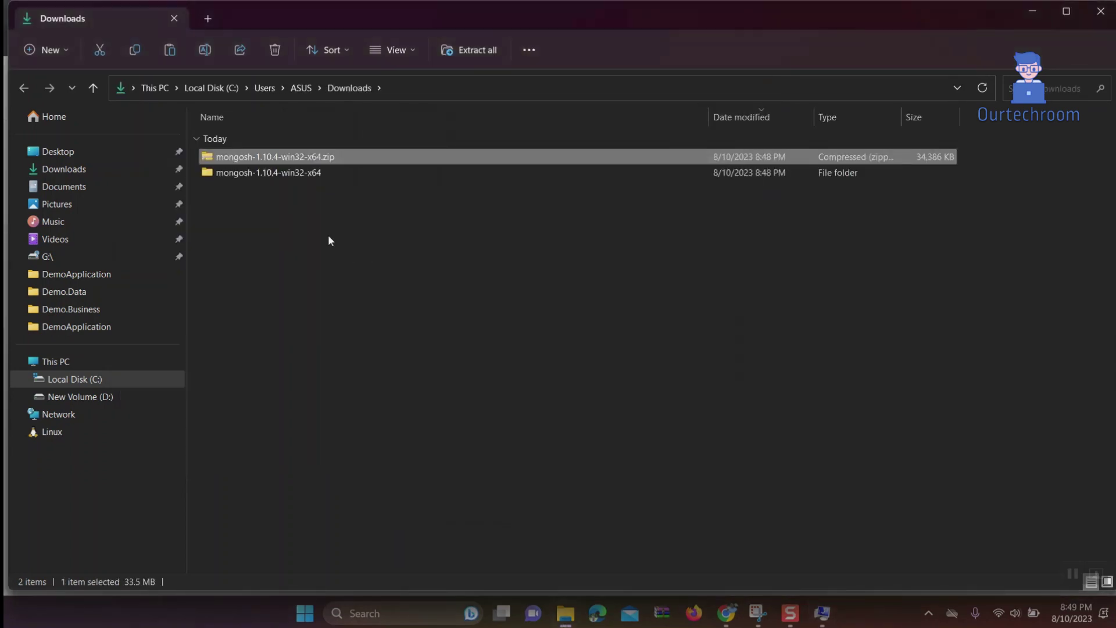
left_click(560, 389)
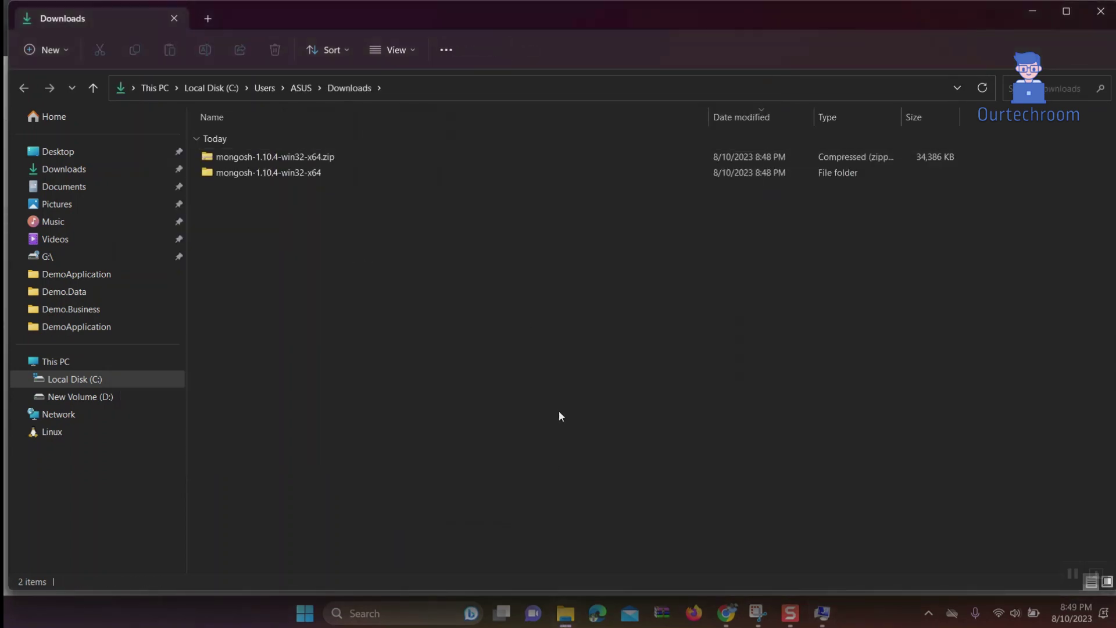
left_click(395, 613)
type("cmd")
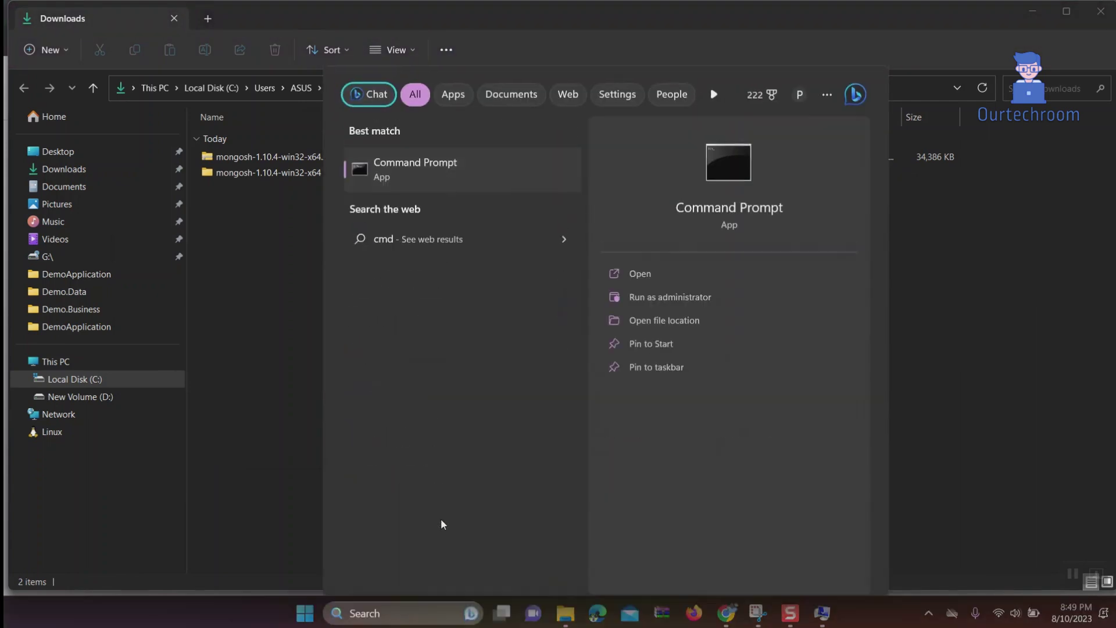
Step: Run mongosh in Command Prompt to reach MongoDB 6.0.8's test> prompt, then close the window
key("Return")
type("mongo")
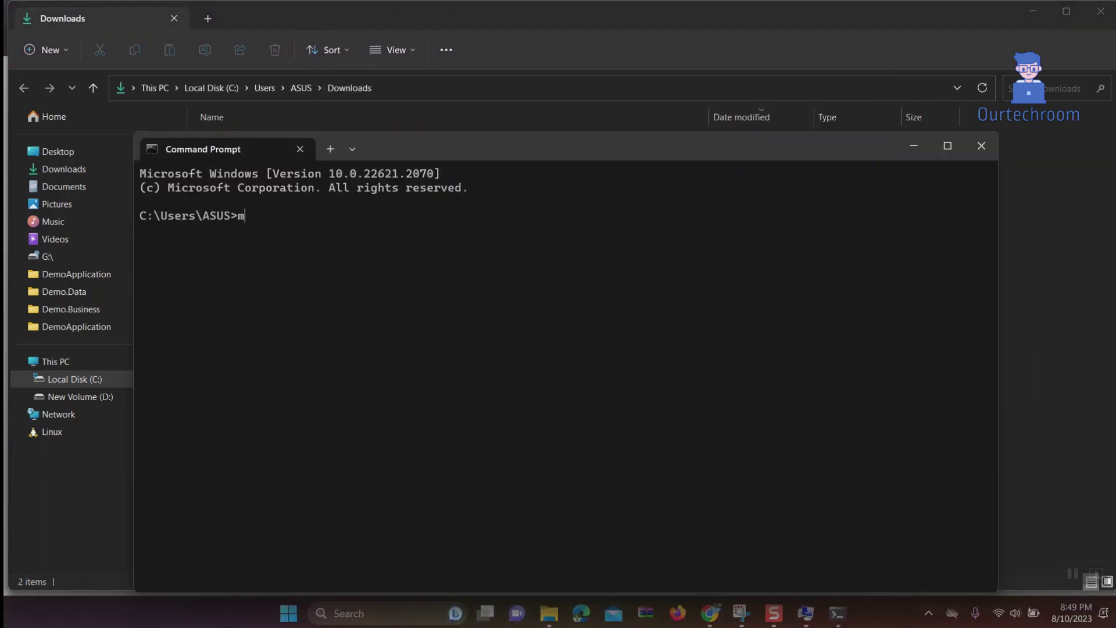
key("Return")
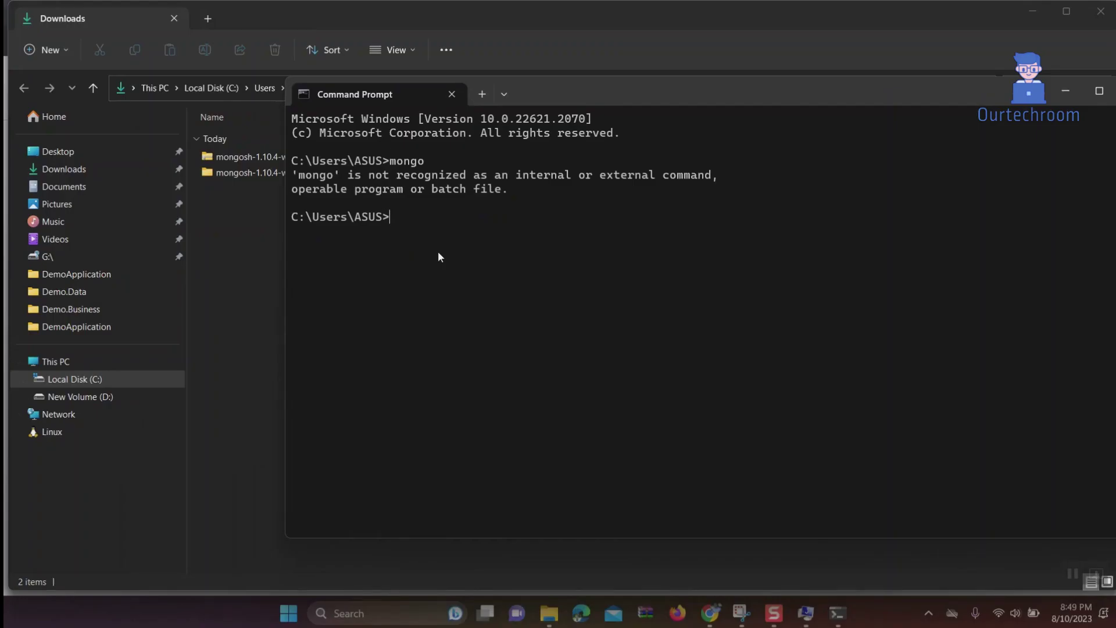
type("mono")
type("oosh")
type("sh")
key("Return")
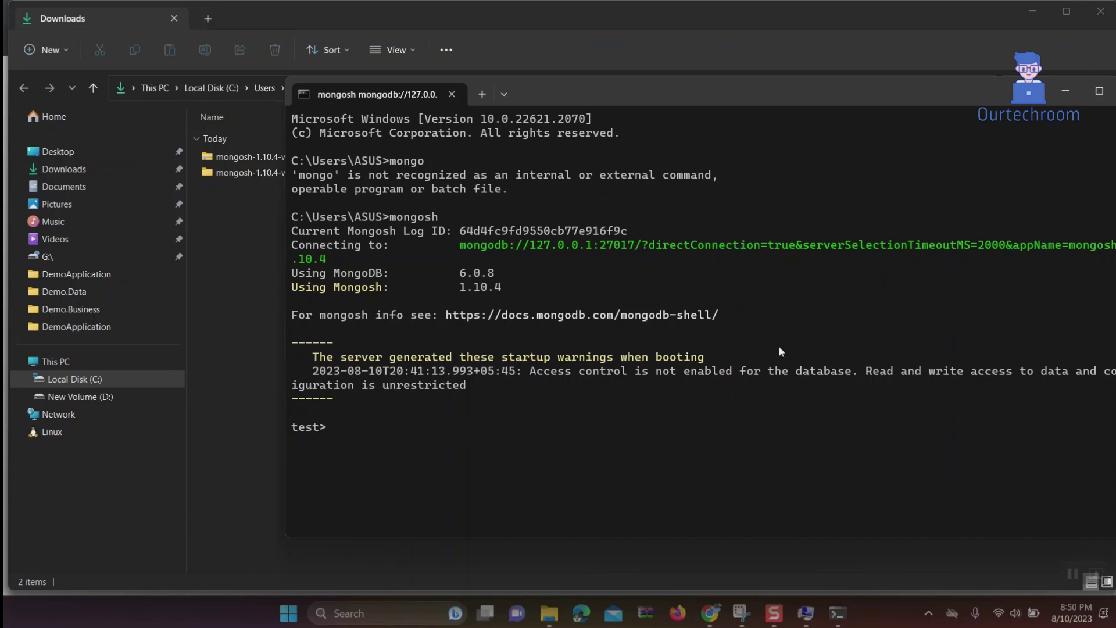
left_click_drag(948, 92, 806, 81)
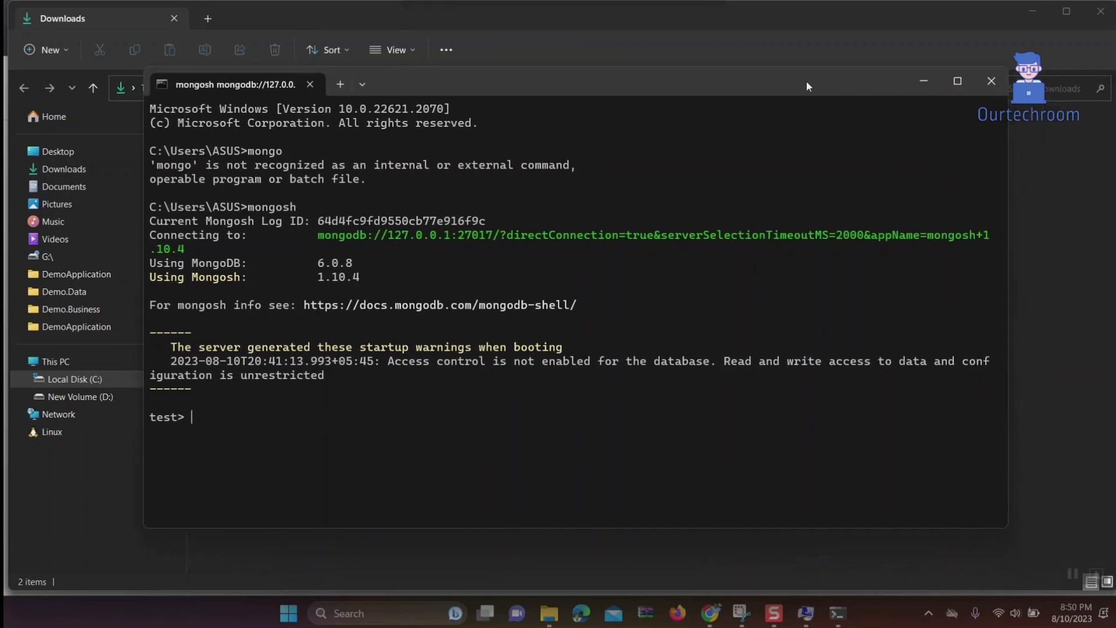
left_click(988, 80)
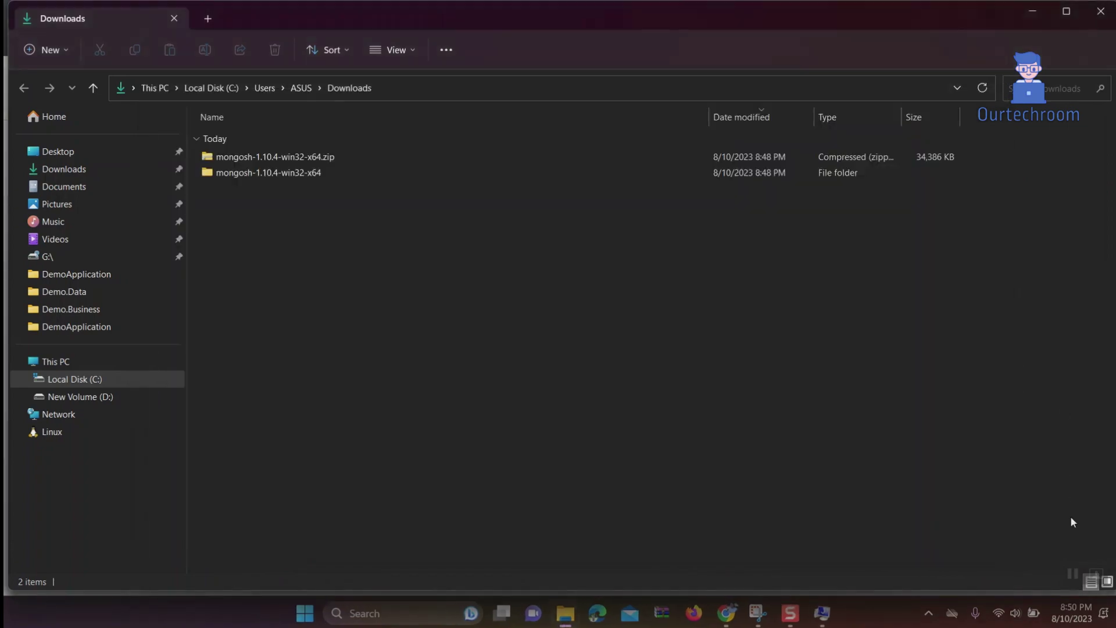